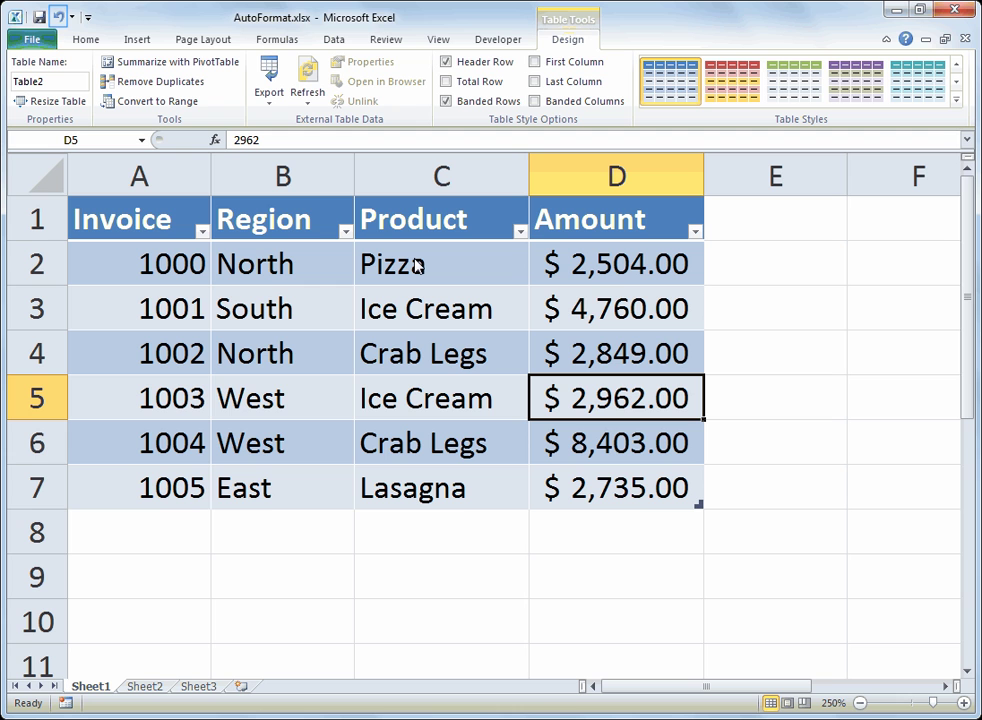
# - Undo the table formatting so the invoice list is a plain, unbanded range again
pyautogui.click(58, 18)
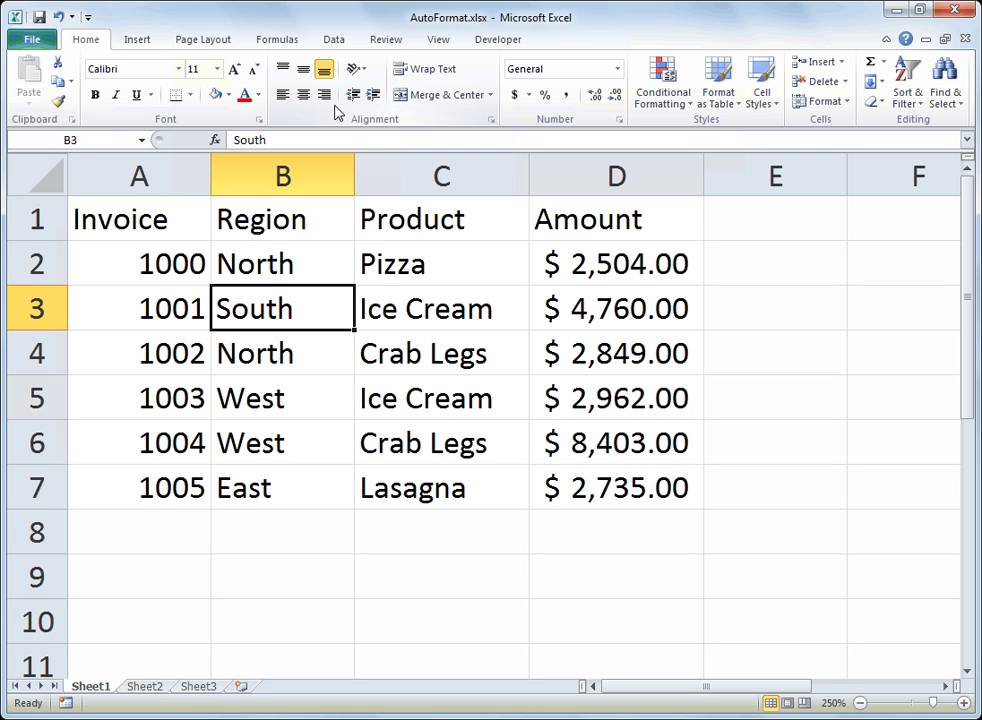
# - Add AutoFormat... from Commands Not in the Ribbon to the Quick Access Toolbar
pyautogui.click(88, 18)
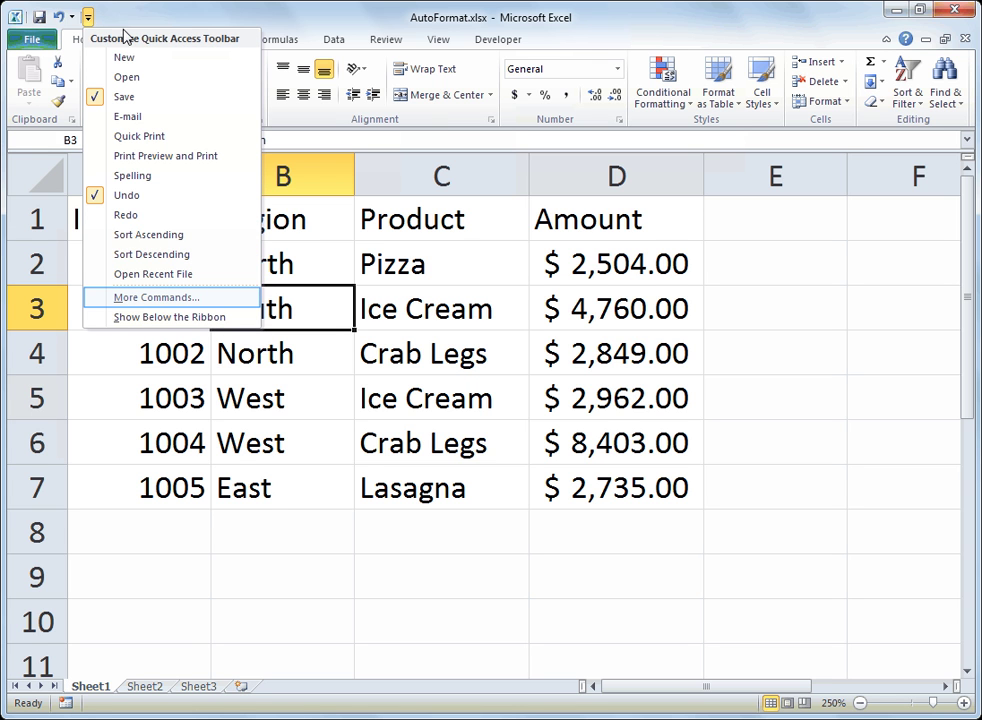
pyautogui.click(178, 298)
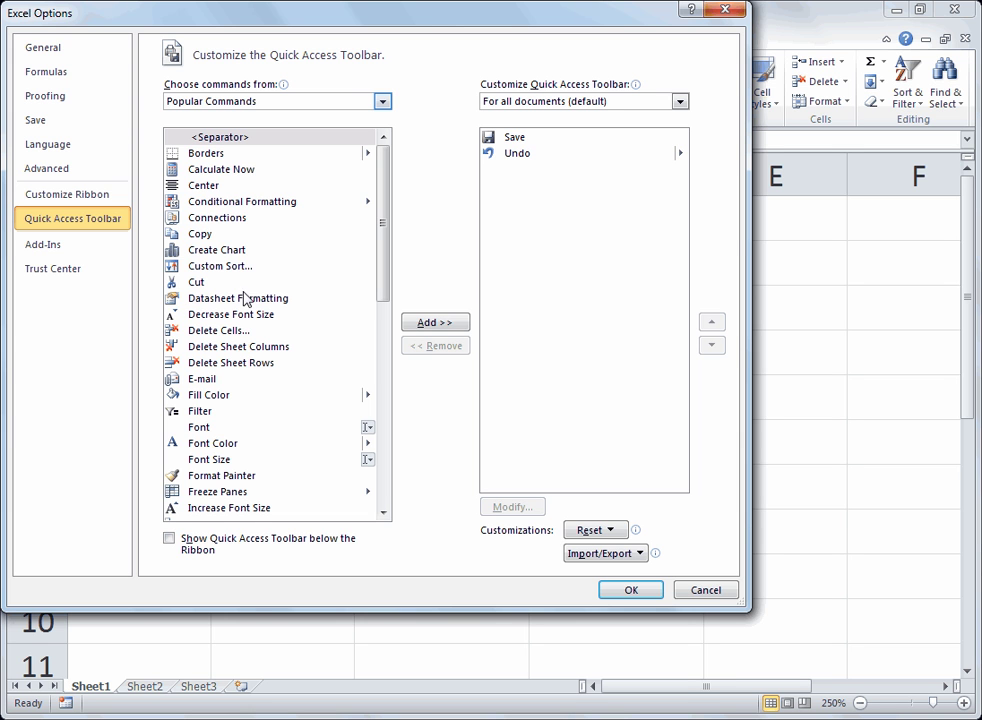
pyautogui.click(383, 102)
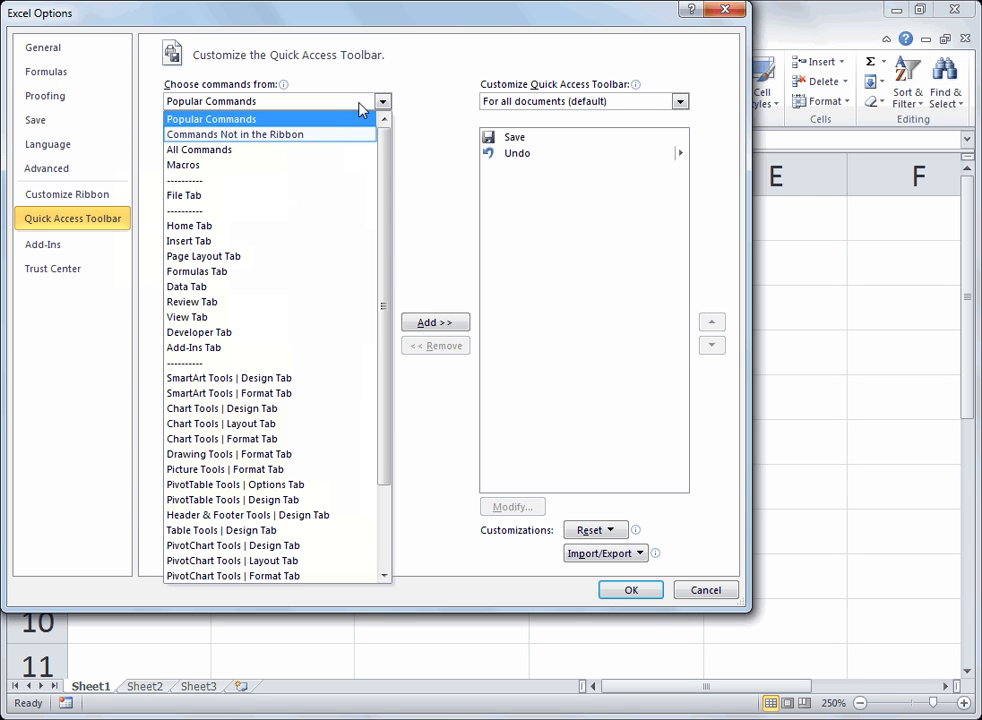
pyautogui.click(325, 134)
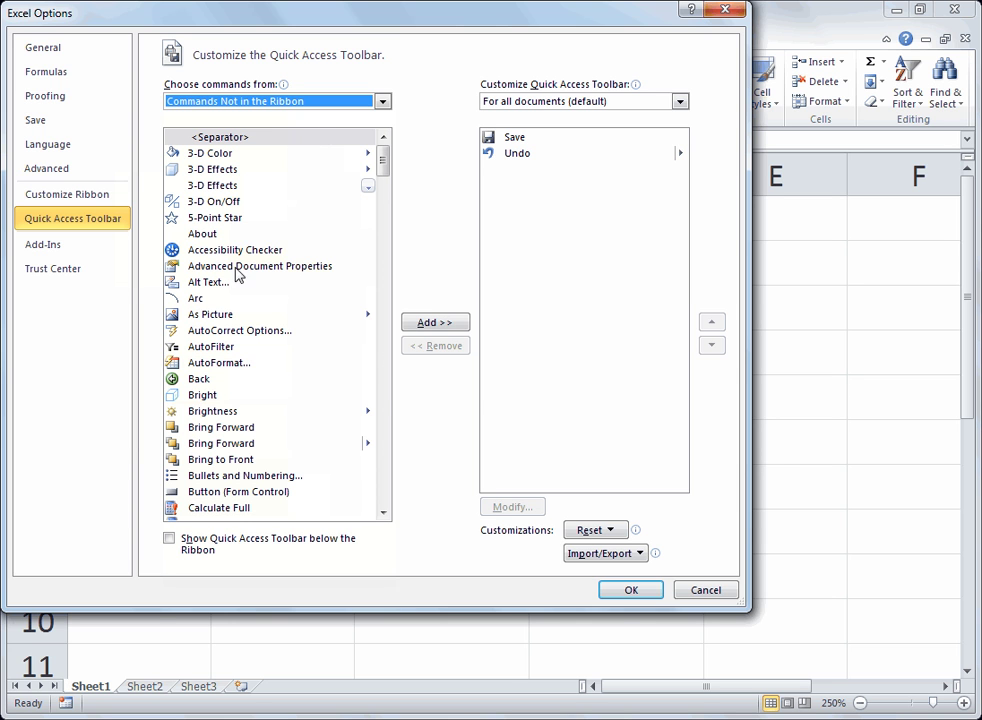
pyautogui.click(233, 364)
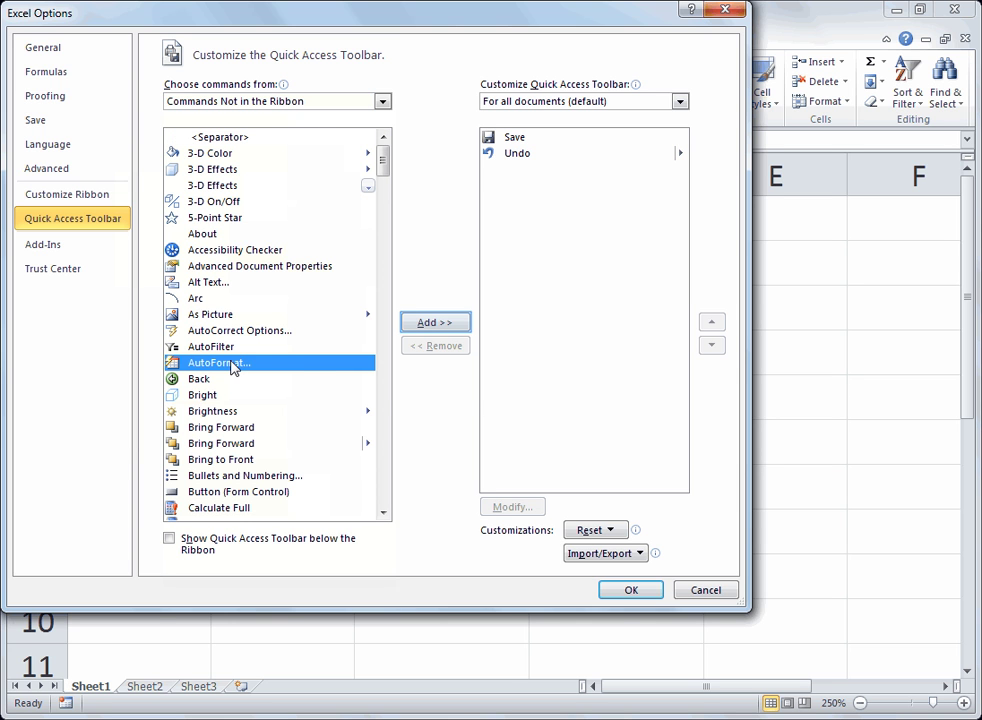
pyautogui.click(418, 326)
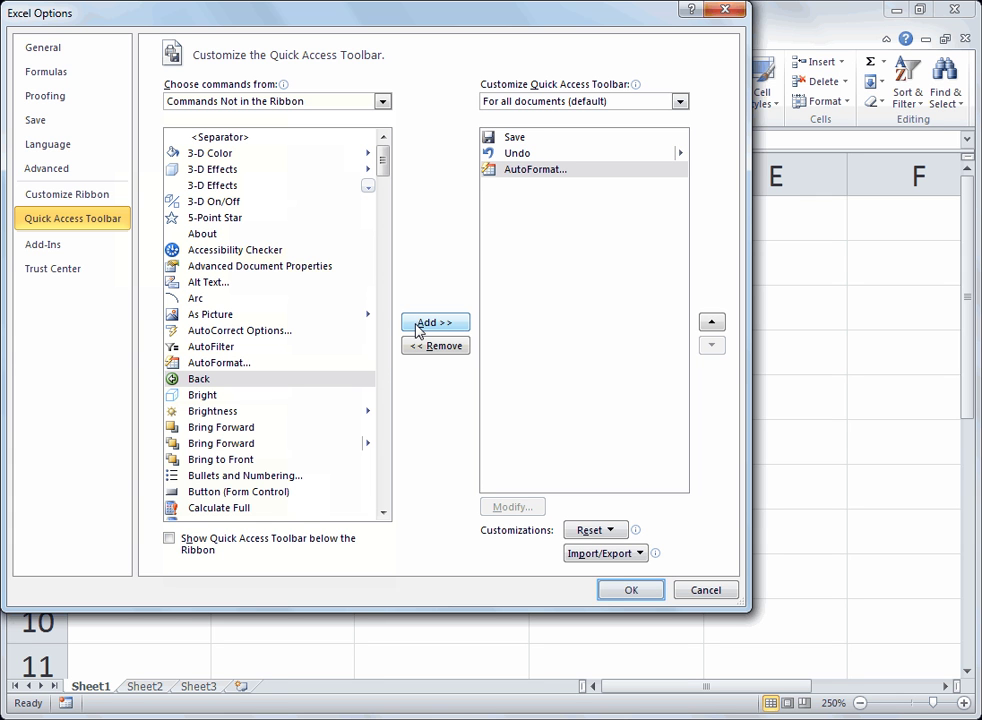
pyautogui.click(632, 590)
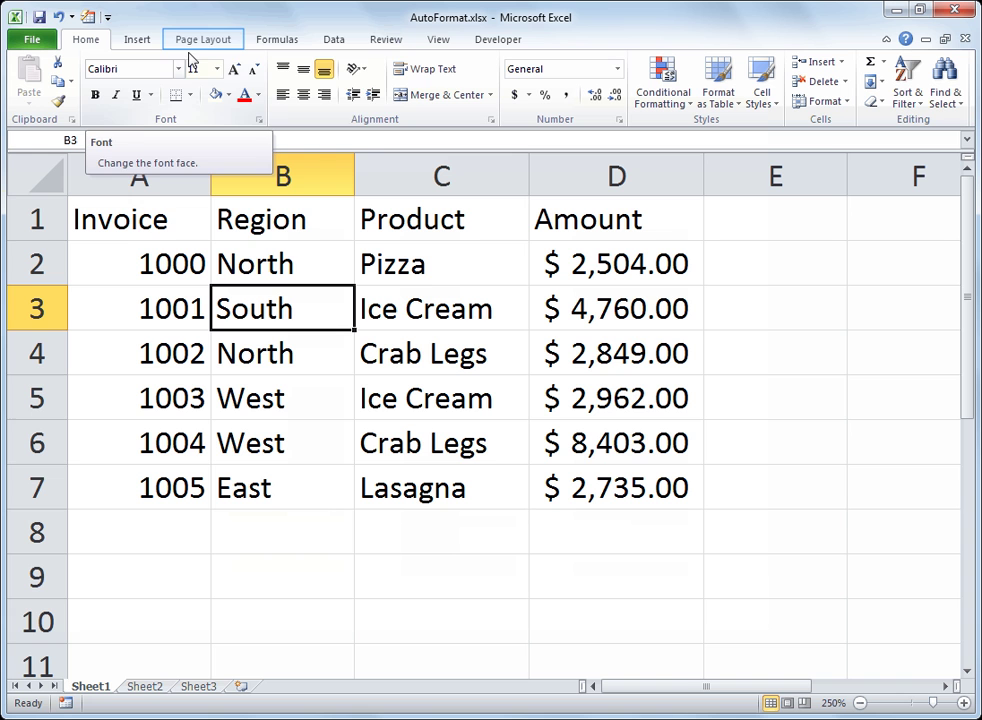
# - Bring up the ribbon customization shortcut menu from the Page Layout tab
pyautogui.rightClick(192, 50)
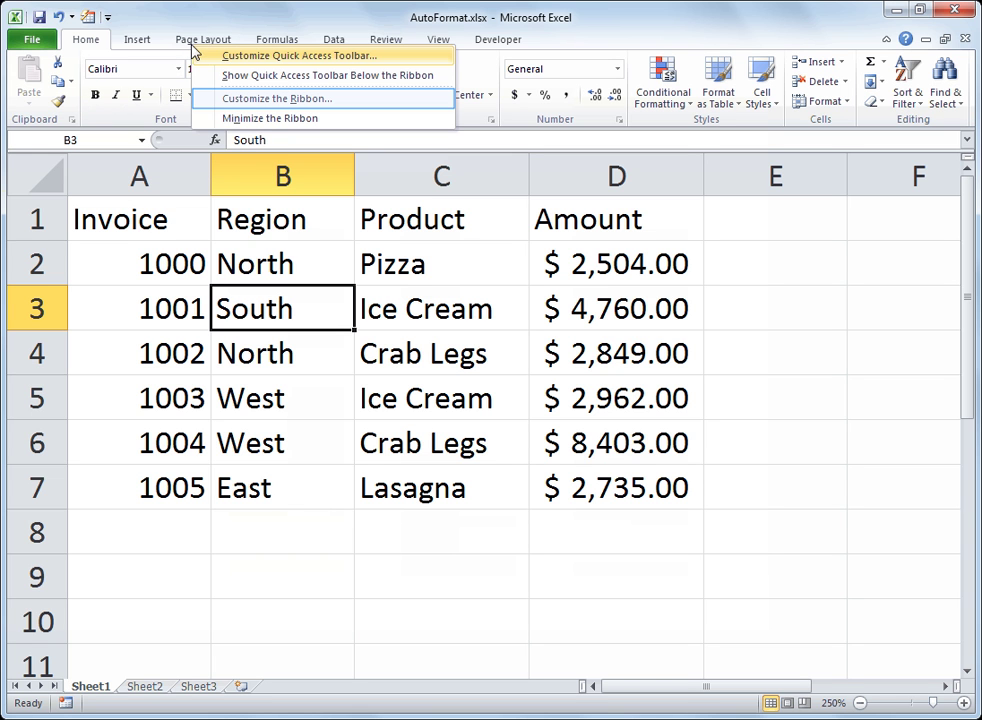
# - Create a new custom ribbon tab below Home and name it 'Rich's Faves'
pyautogui.click(225, 100)
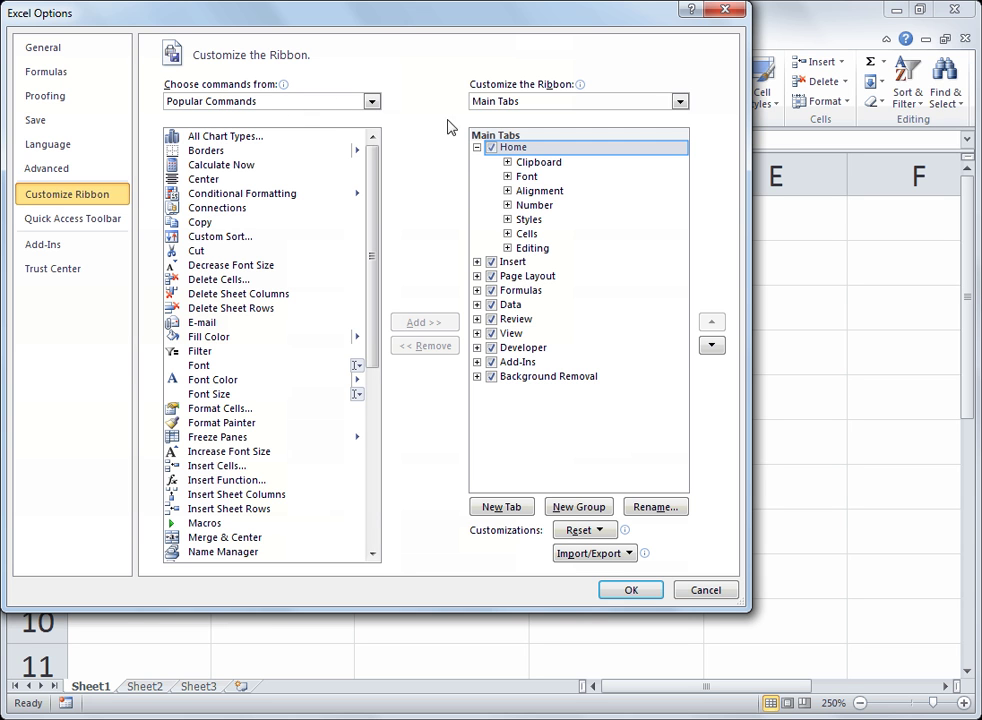
pyautogui.click(477, 148)
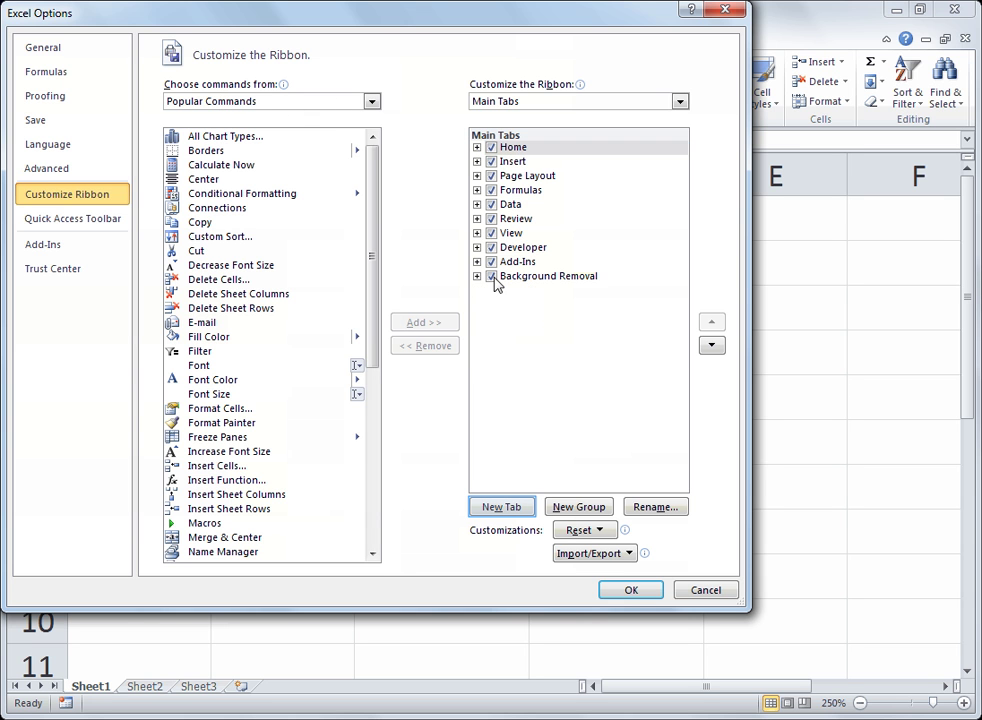
pyautogui.click(501, 508)
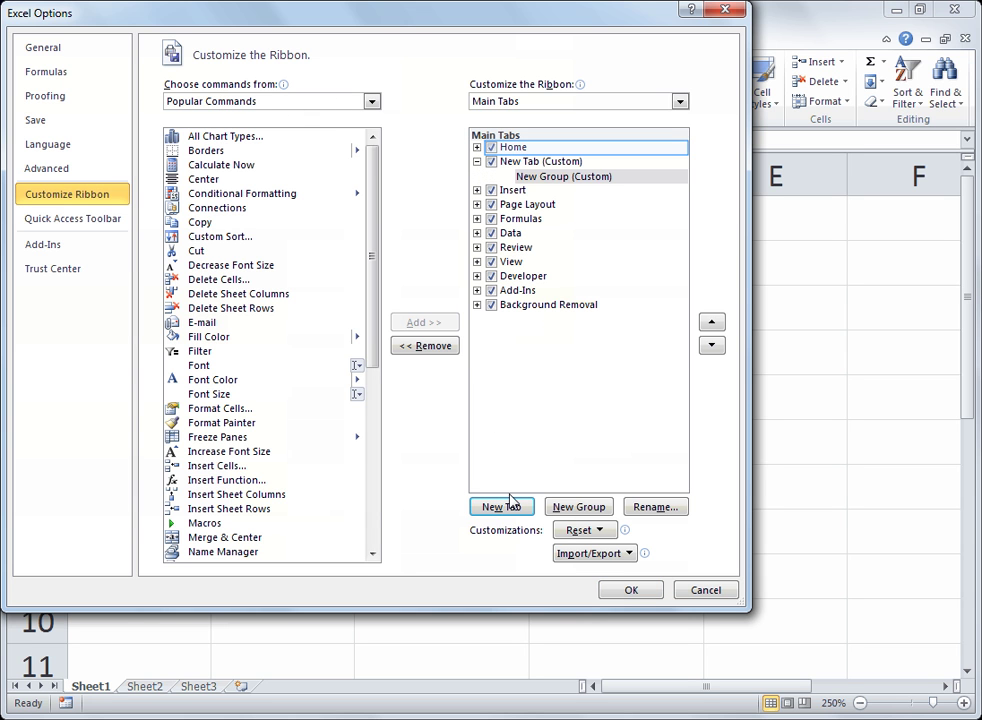
pyautogui.click(527, 152)
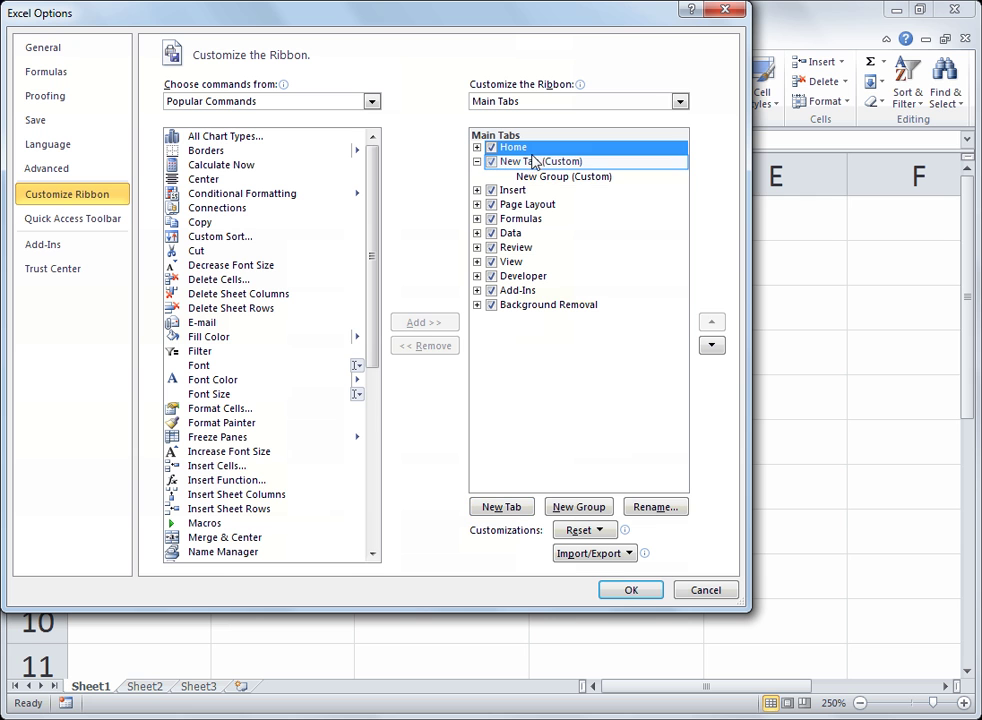
pyautogui.click(531, 165)
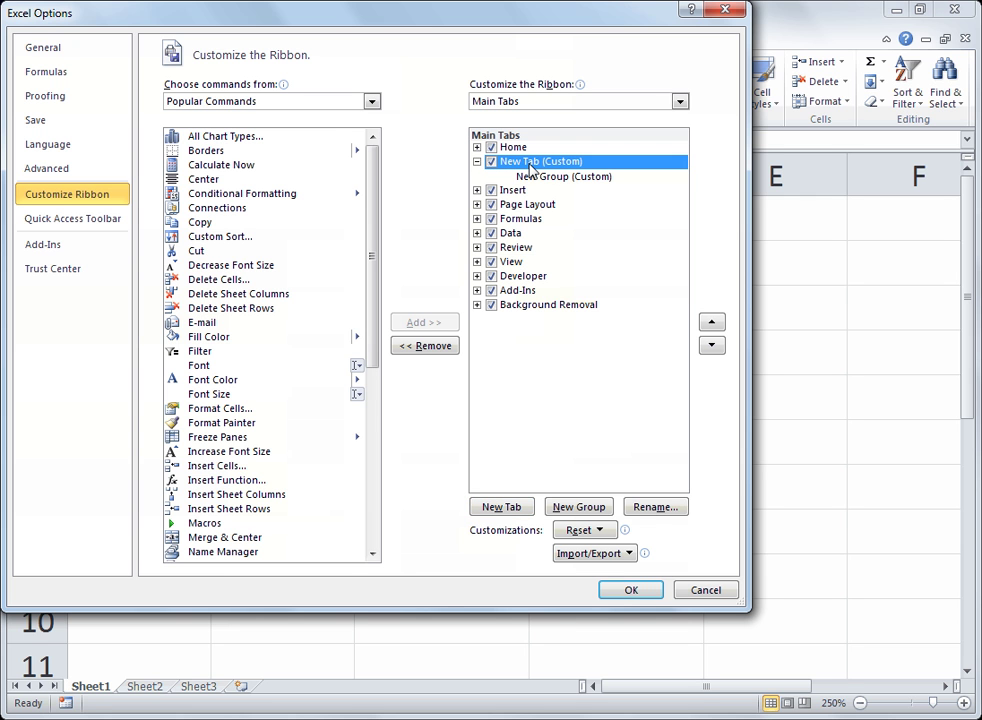
pyautogui.click(655, 508)
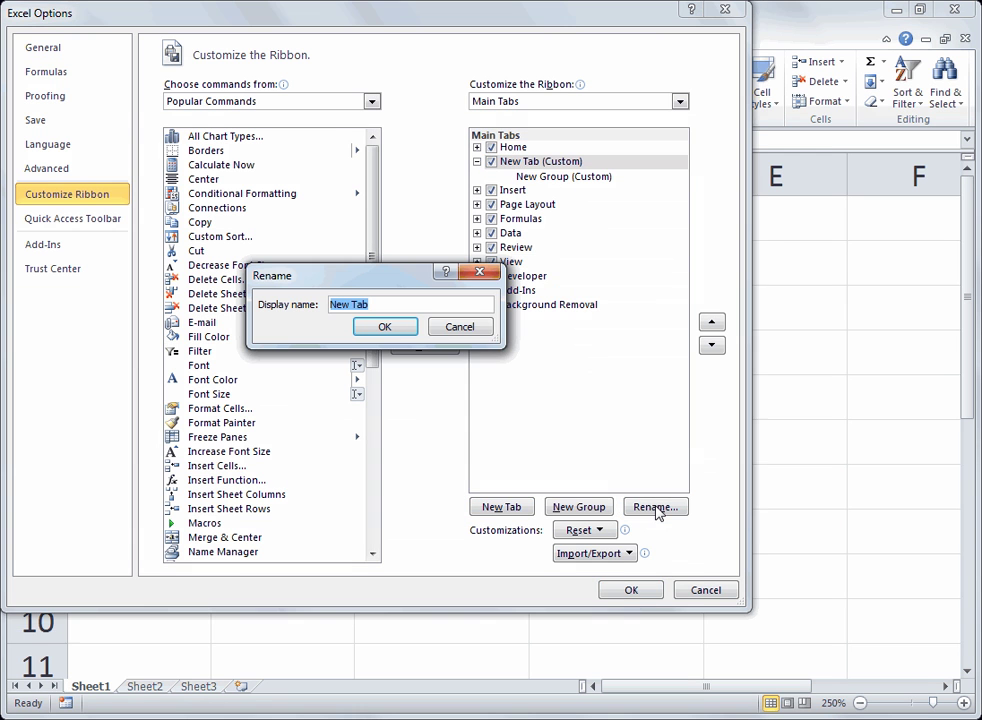
pyautogui.write("Rich's Faves")
pyautogui.press('Return')
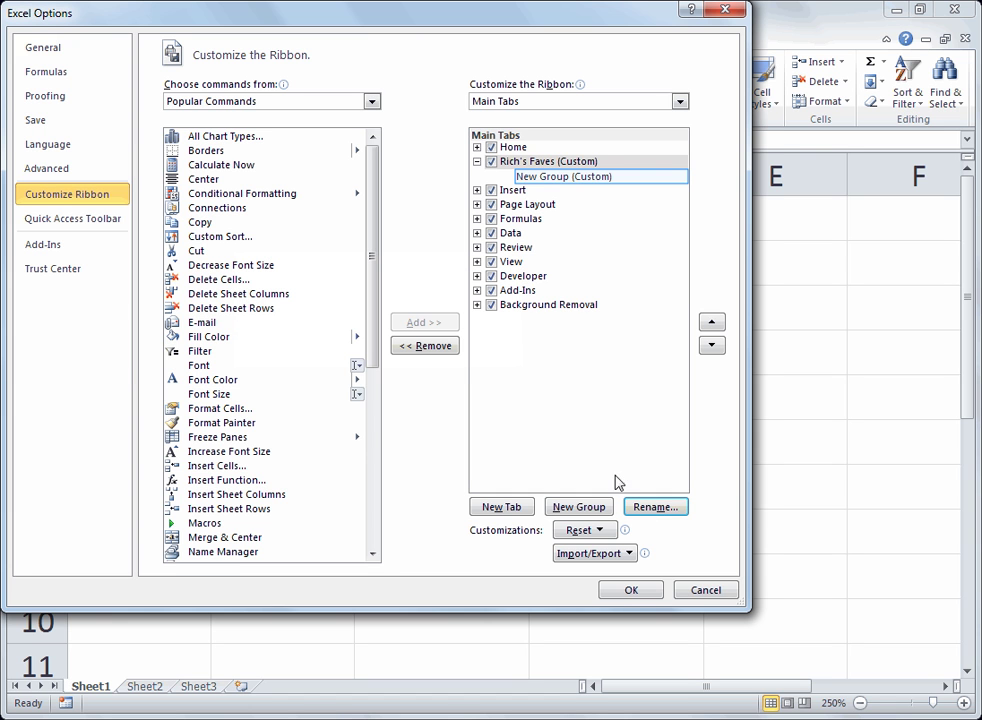
# - Rename the tab's New Group (Custom) to 'Formatting'
pyautogui.click(576, 178)
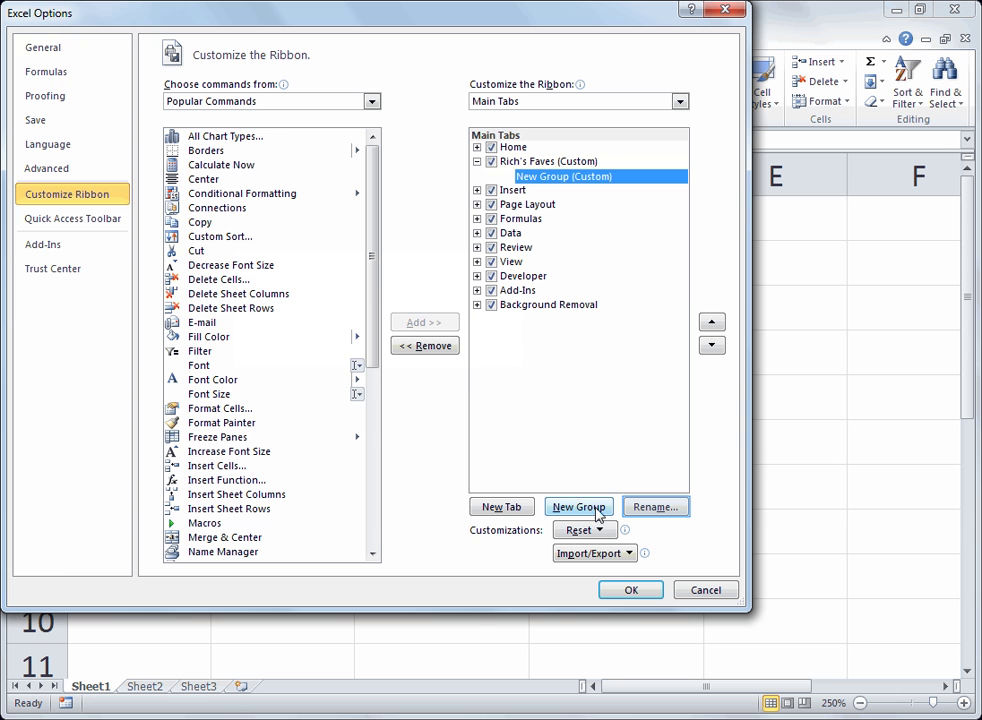
pyautogui.click(655, 508)
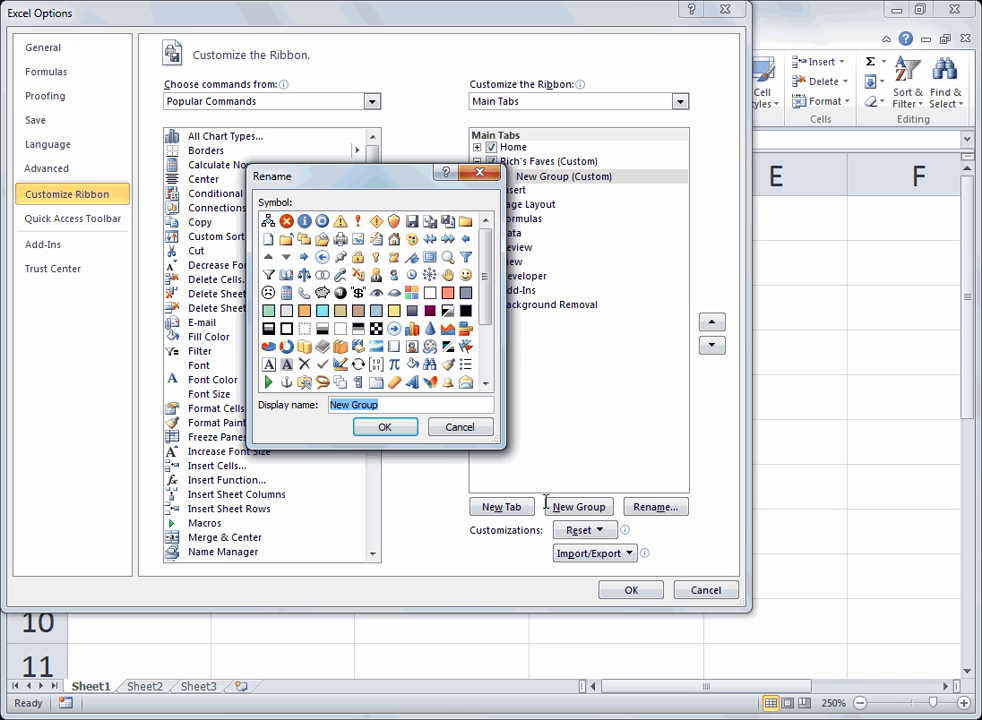
pyautogui.write('Formatting')
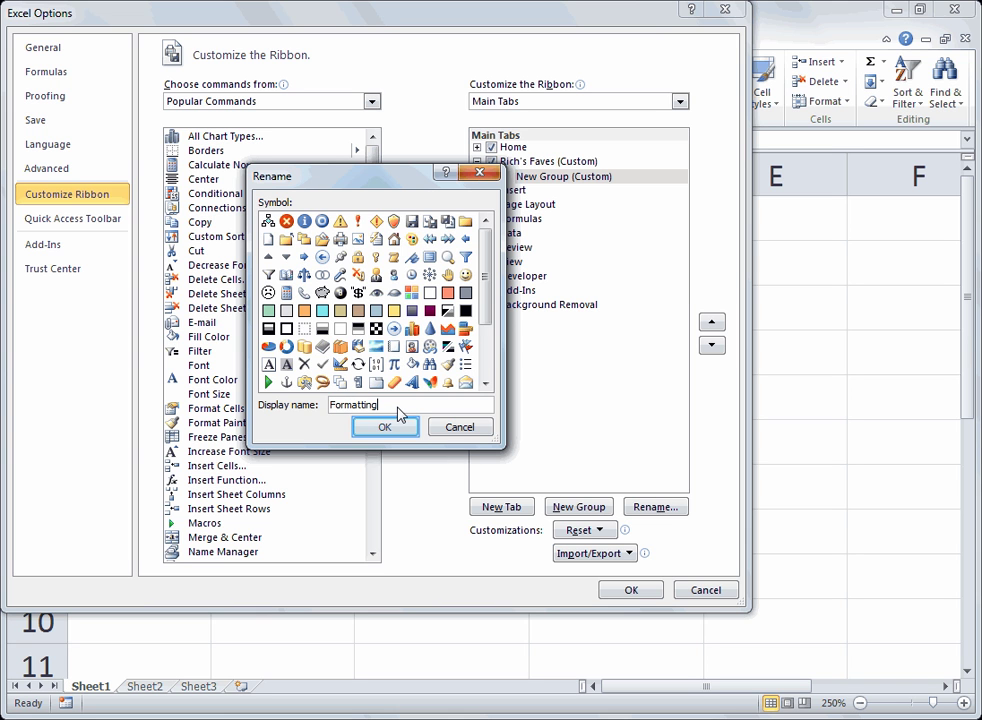
pyautogui.click(386, 428)
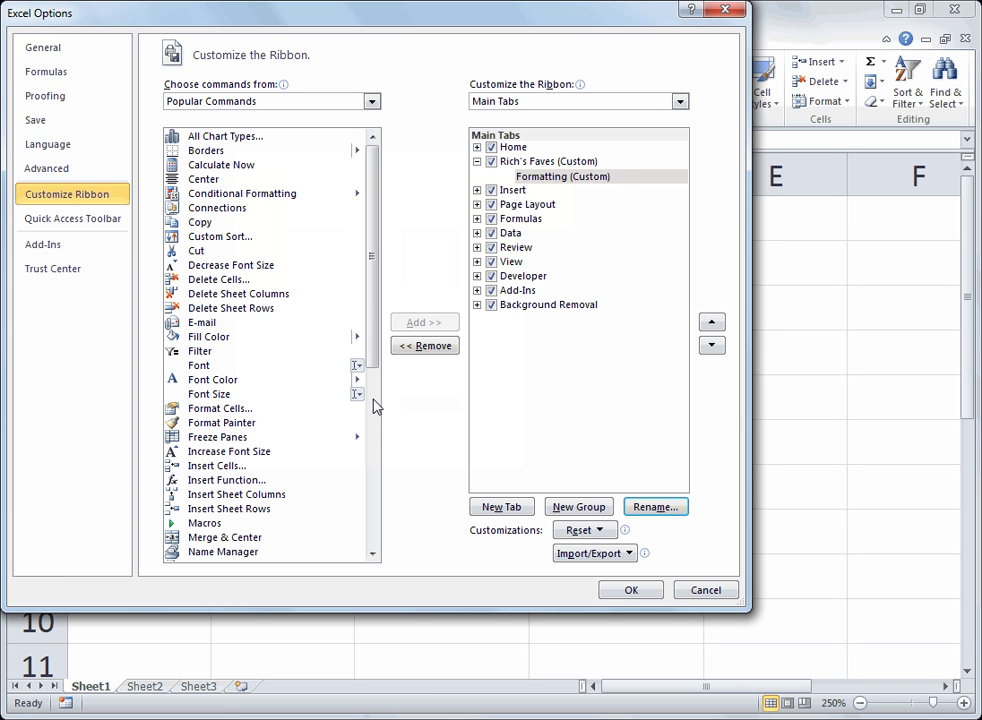
# - Add AutoFormat... from Commands Not in the Ribbon into the Formatting group
pyautogui.click(372, 101)
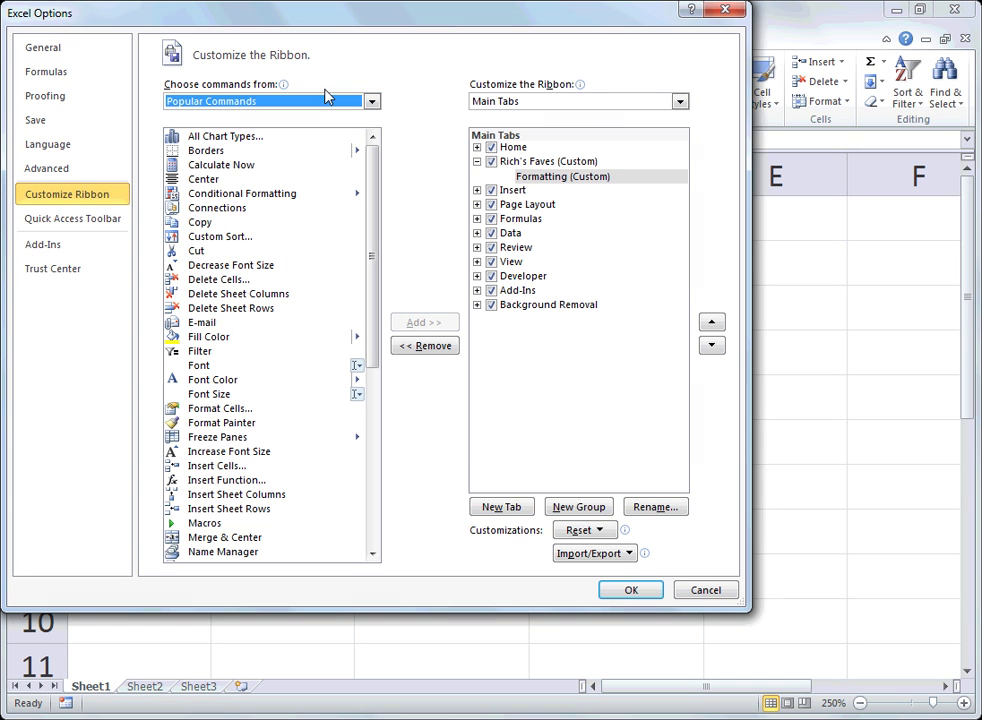
pyautogui.click(329, 97)
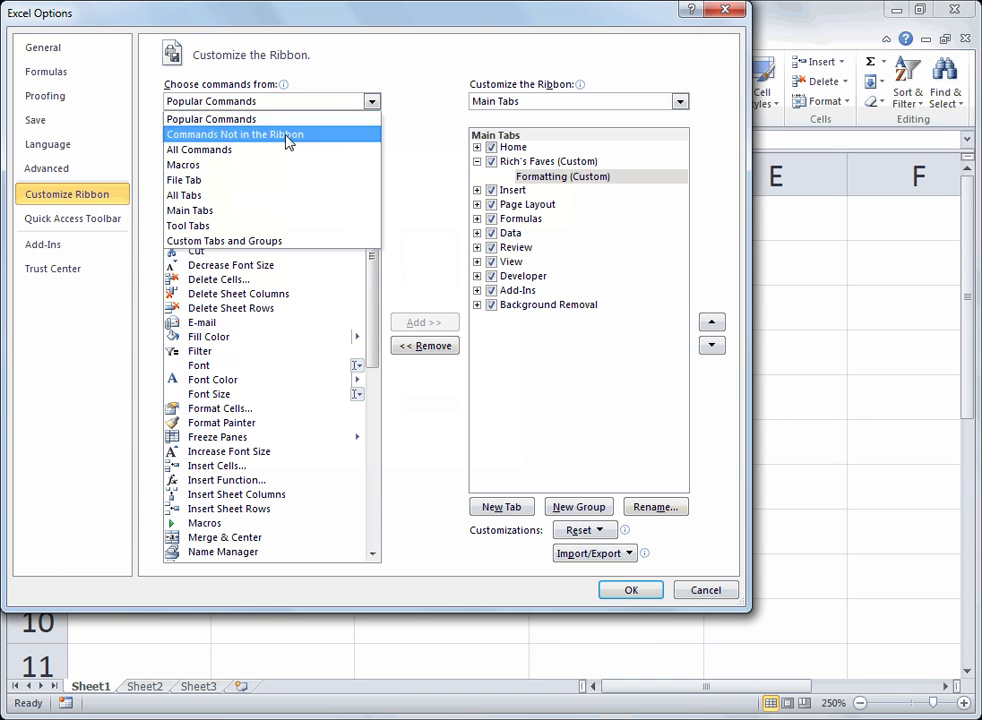
pyautogui.click(285, 136)
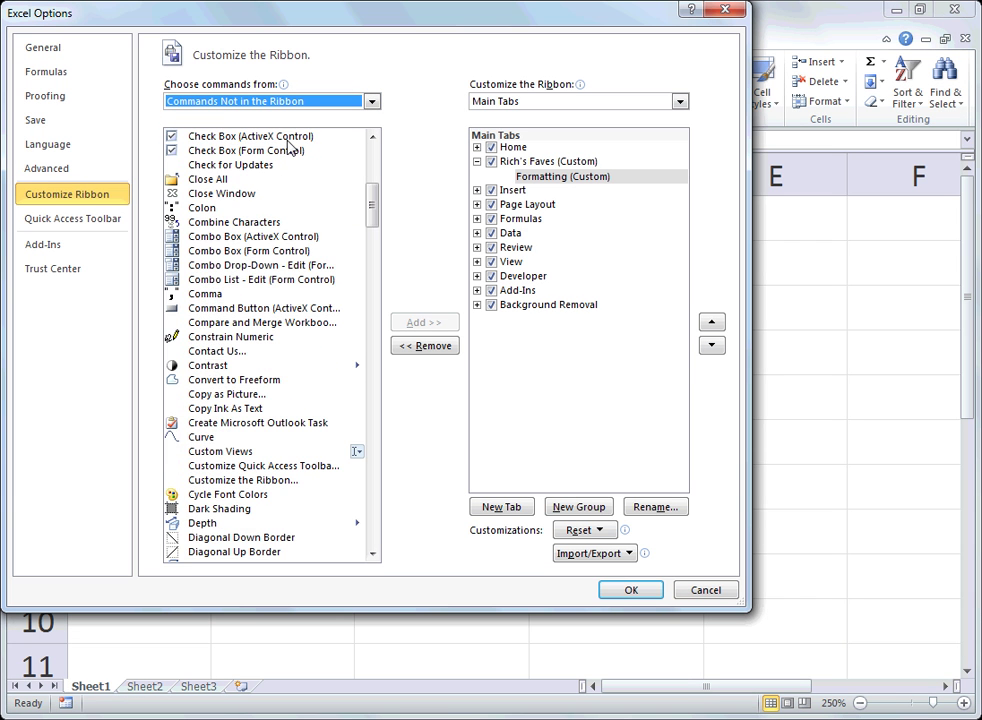
pyautogui.scroll(8, 260, 215)
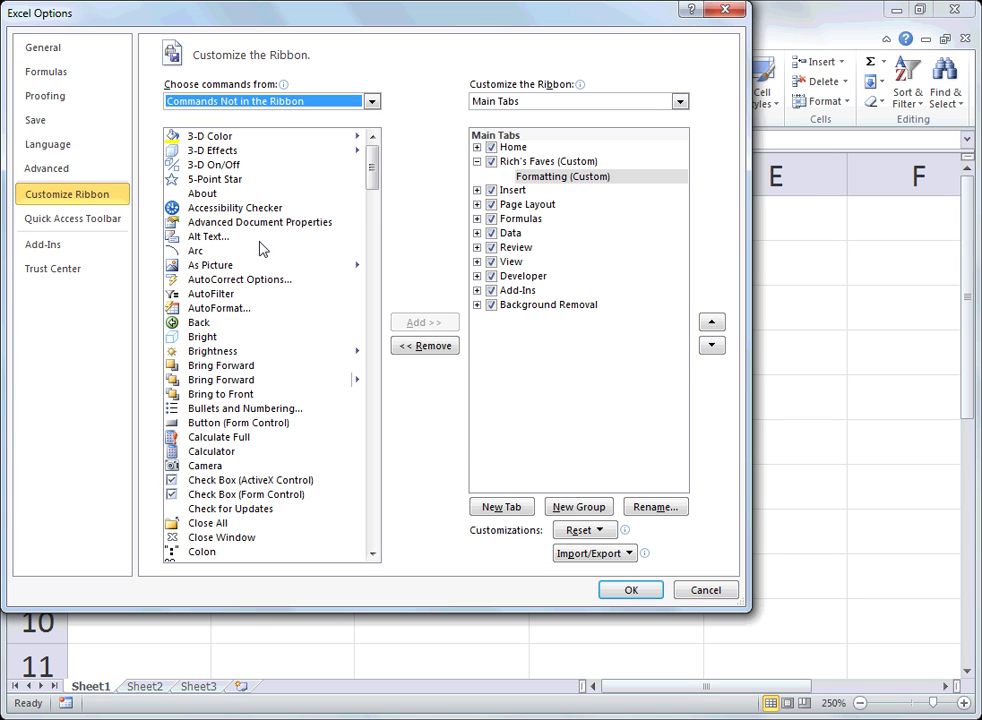
pyautogui.click(228, 309)
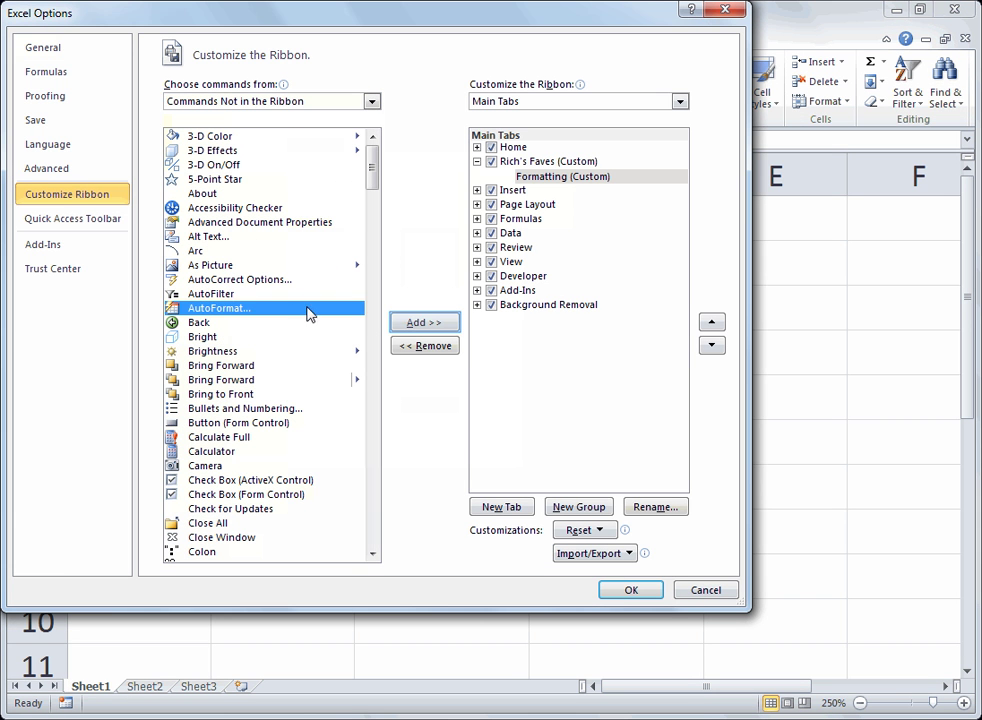
pyautogui.click(420, 323)
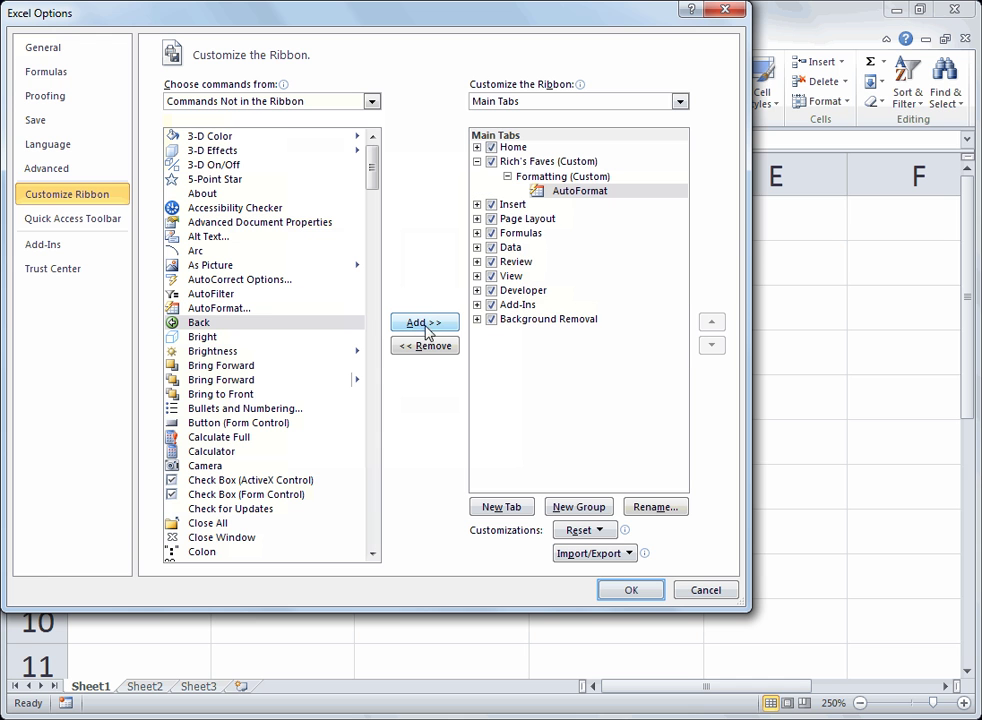
# - Save the ribbon changes, then launch AutoFormat from the Rich's Faves tab for range A1:D7
pyautogui.click(627, 589)
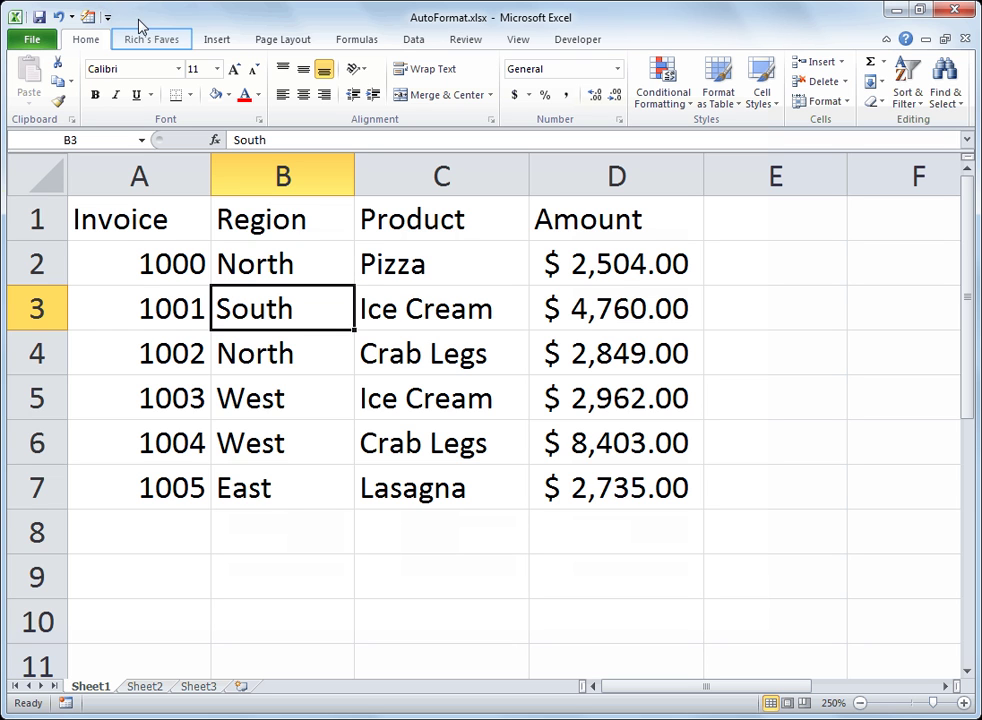
pyautogui.click(150, 41)
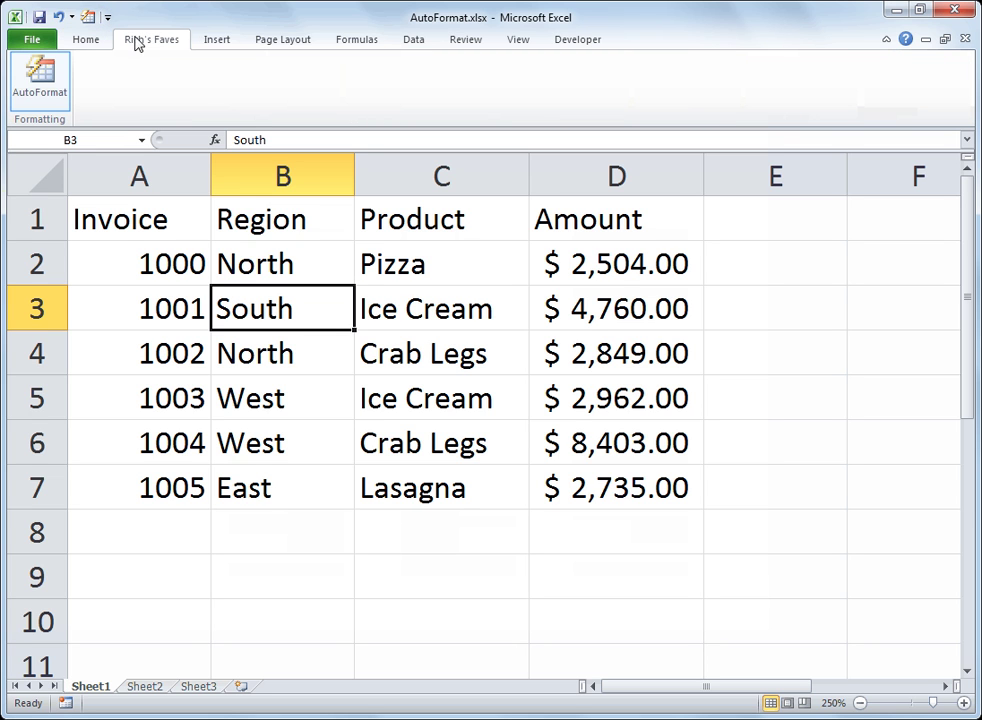
pyautogui.click(45, 70)
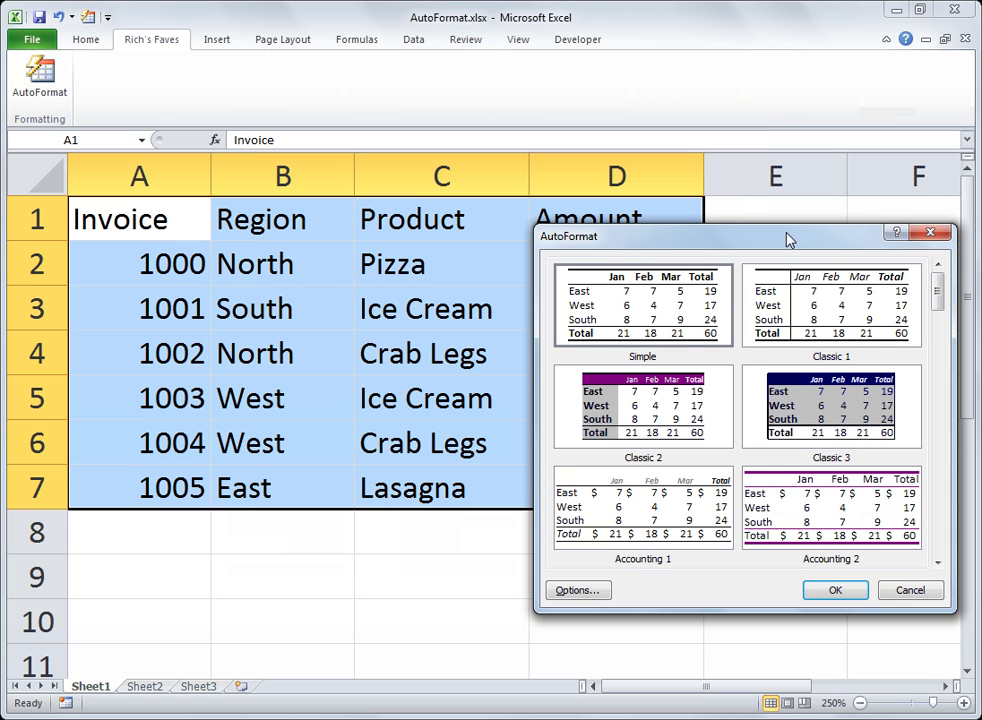
# - Move the AutoFormat dialog aside and expand Options to show the formats to apply
pyautogui.moveTo(787, 240); pyautogui.dragTo(645, 107)
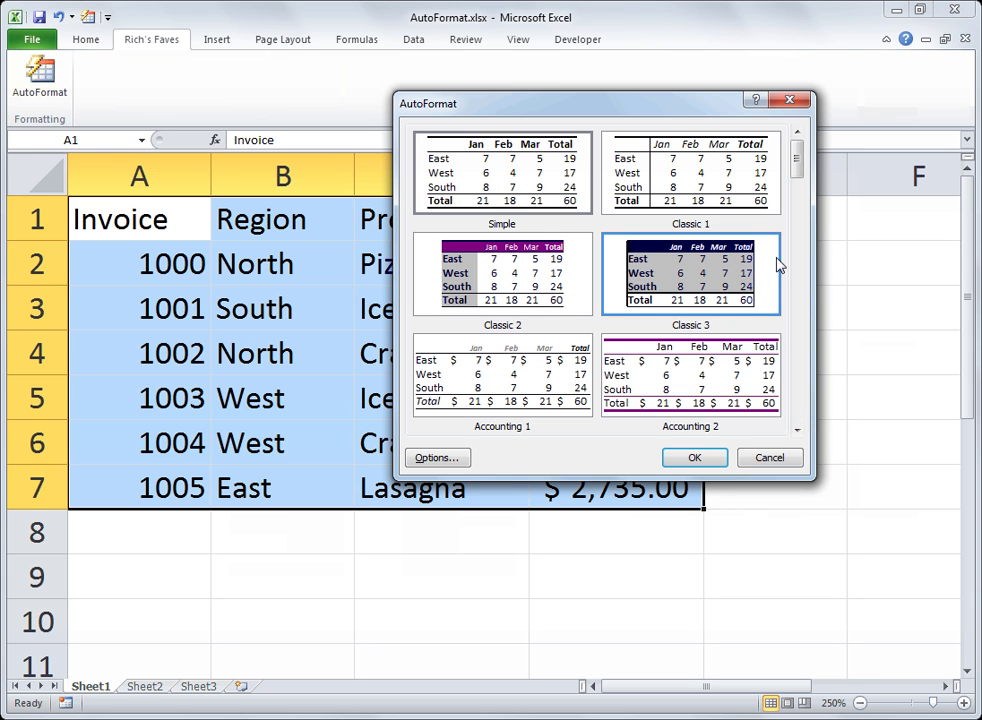
pyautogui.click(798, 304)
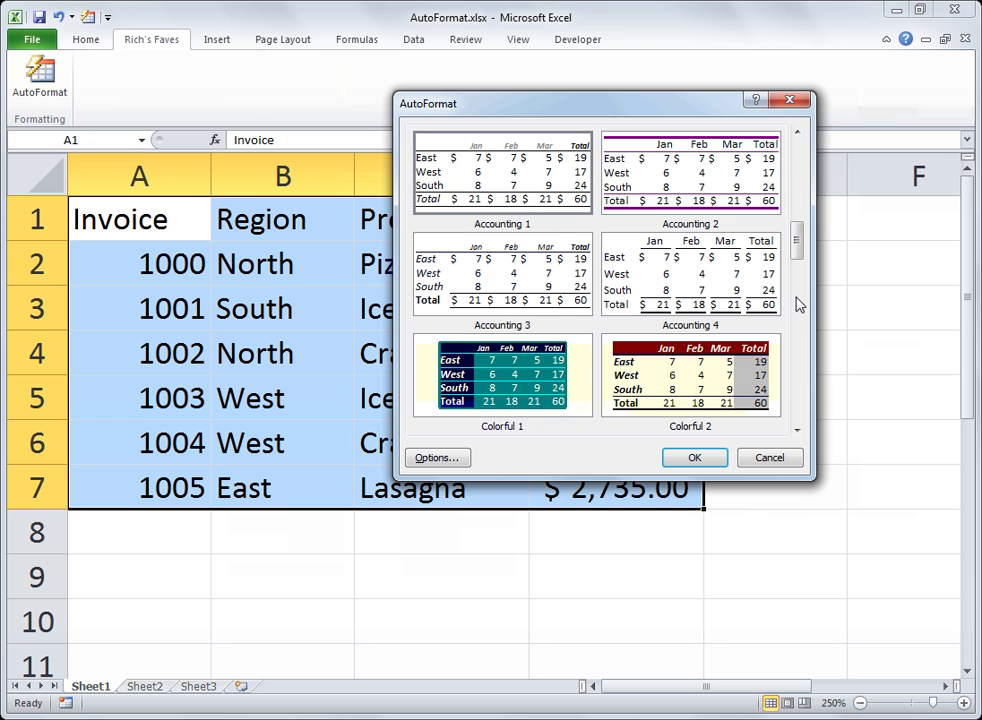
pyautogui.press('Tab')
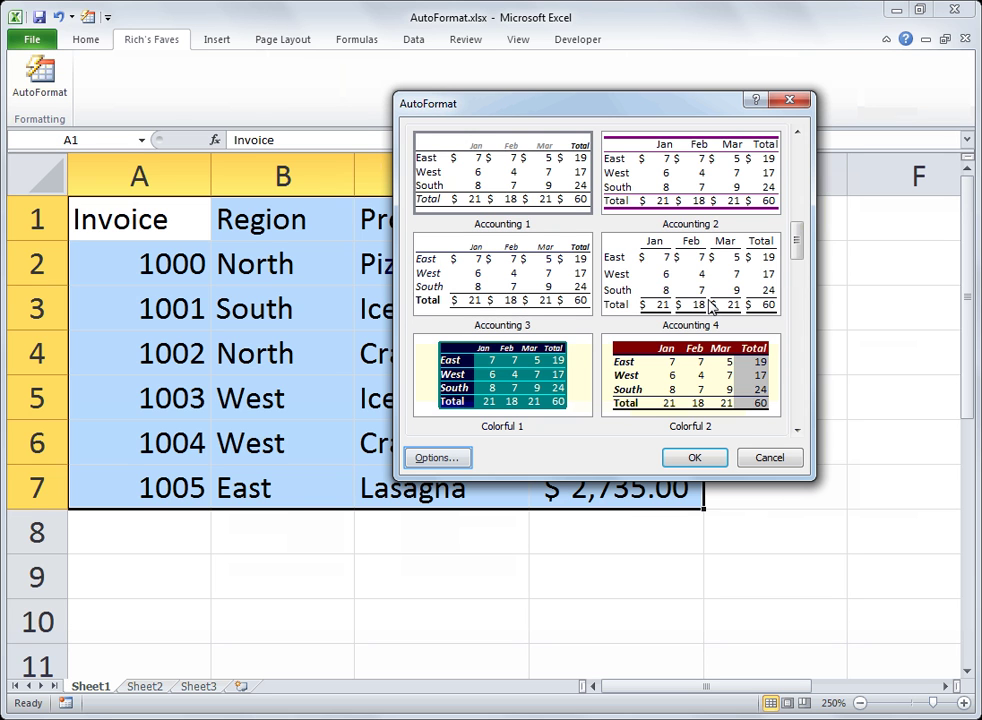
pyautogui.click(432, 457)
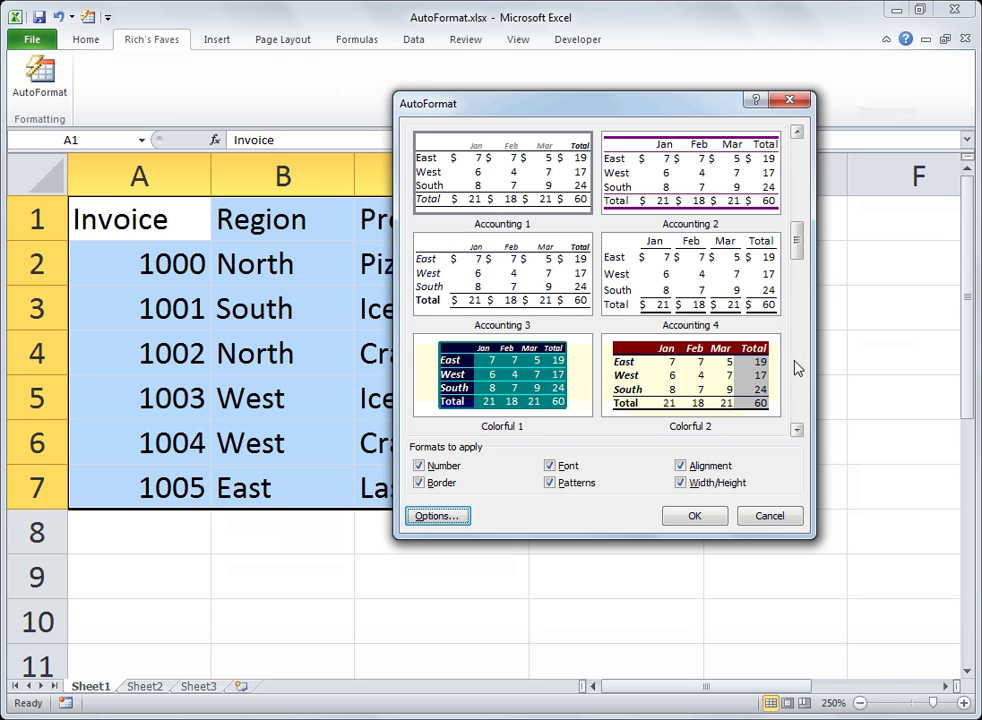
# - Choose the Colorful 2 style and apply it to the invoice table
pyautogui.click(797, 333)
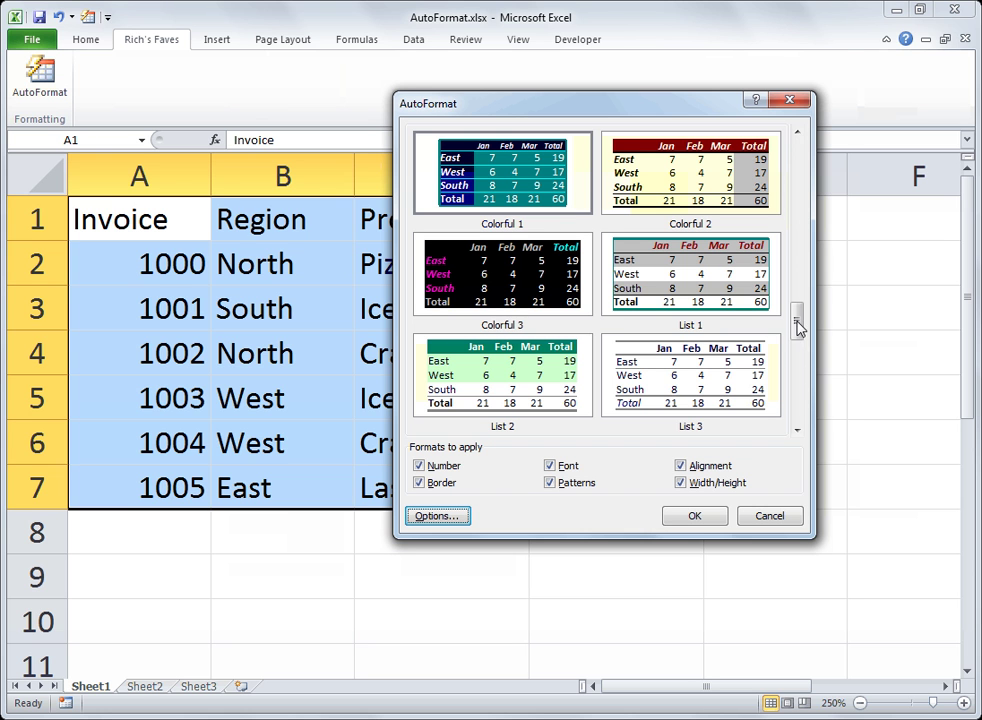
pyautogui.moveTo(799, 313); pyautogui.dragTo(798, 395)
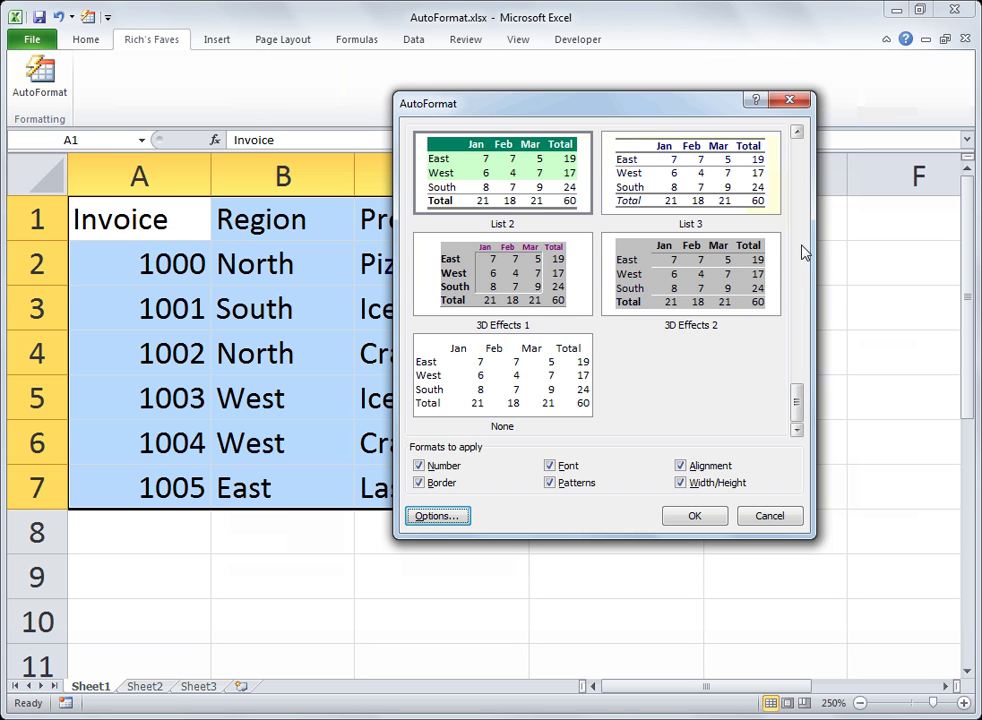
pyautogui.scroll(2, 806, 185)
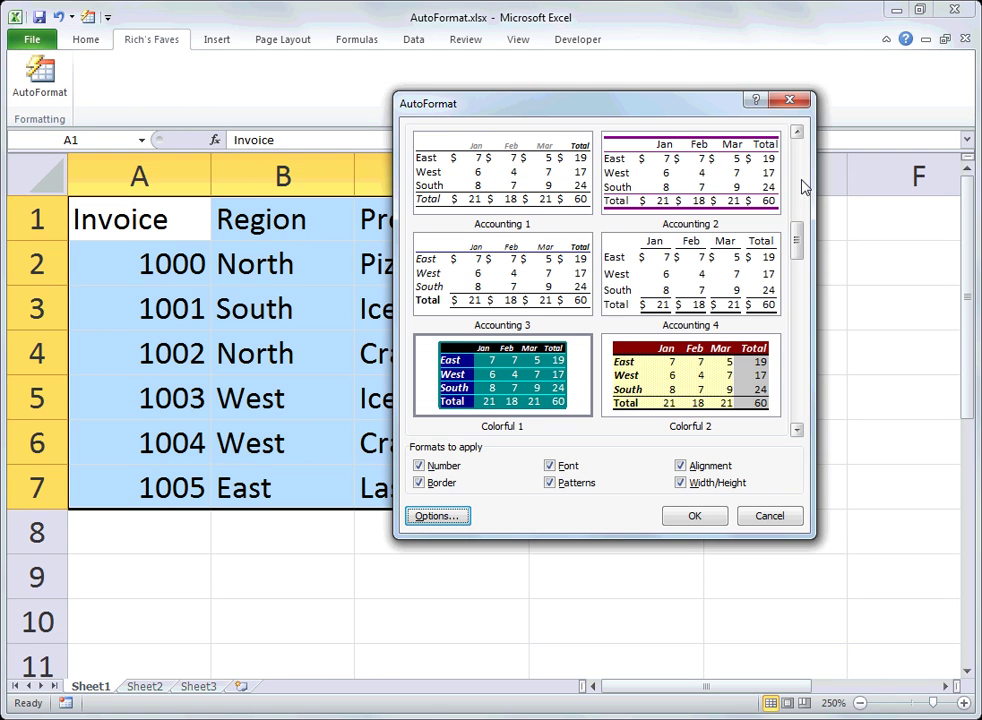
pyautogui.click(695, 372)
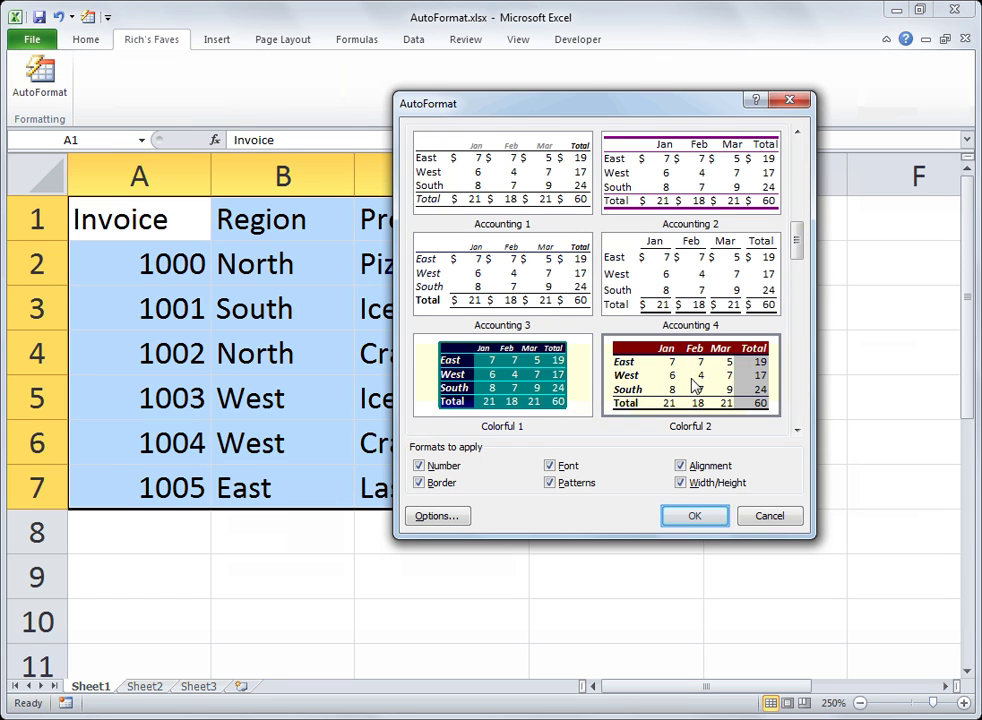
pyautogui.click(692, 516)
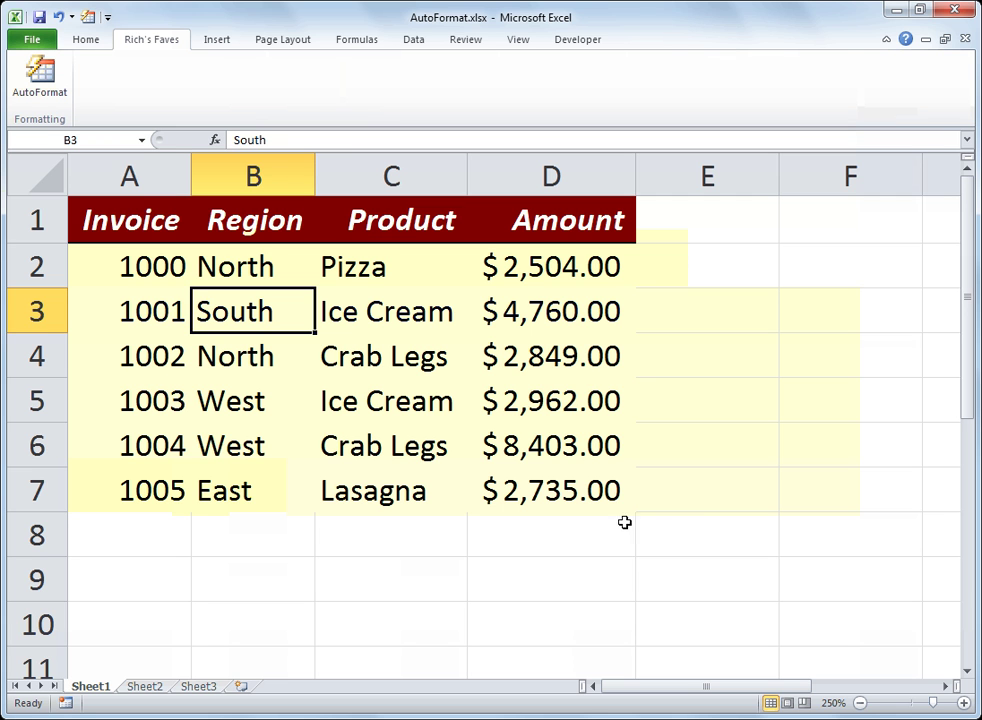
# - Select cell C8 just below the Colorful 2 invoice range
pyautogui.scroll(-1, 466, 533)
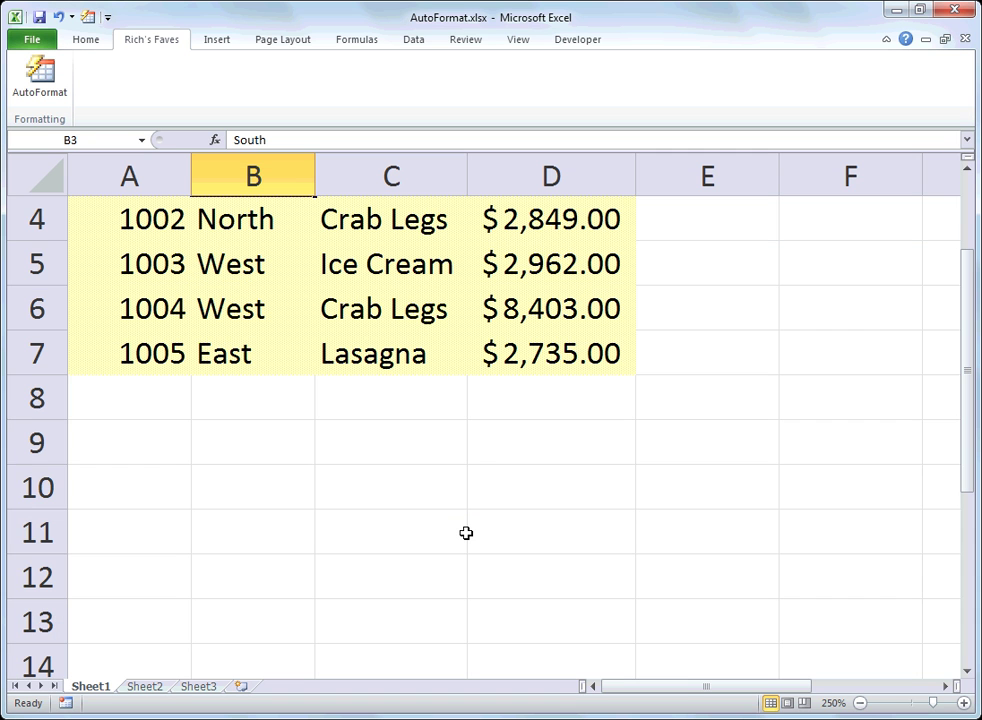
pyautogui.scroll(1, 466, 533)
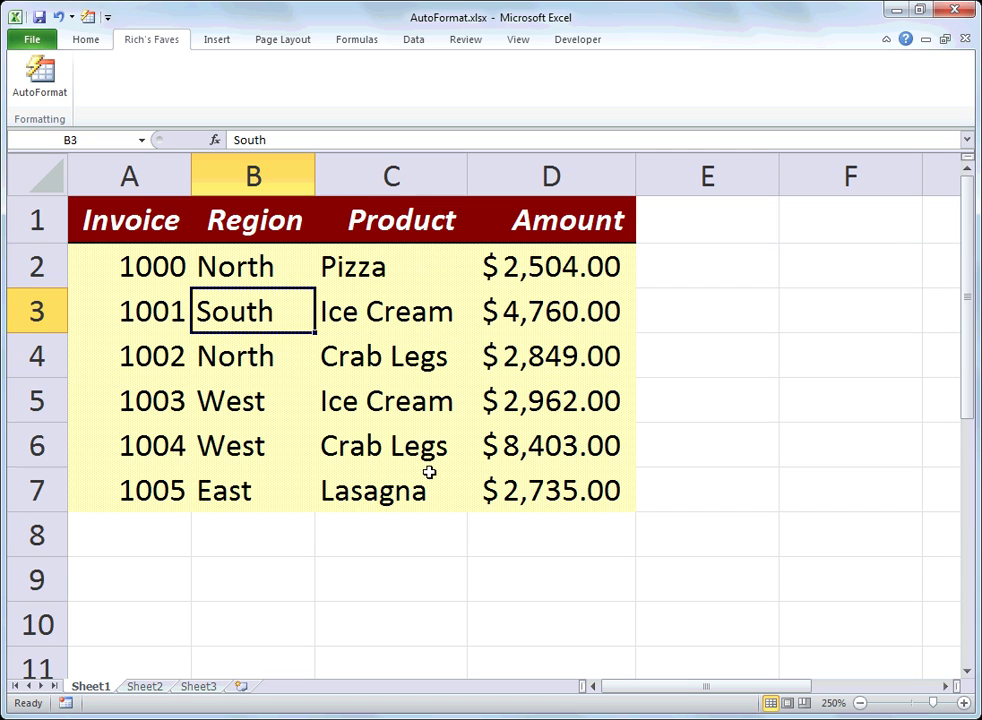
pyautogui.click(351, 546)
# - Enter the label 'Total' in C8, correcting typos along the way
pyautogui.write('Tota')
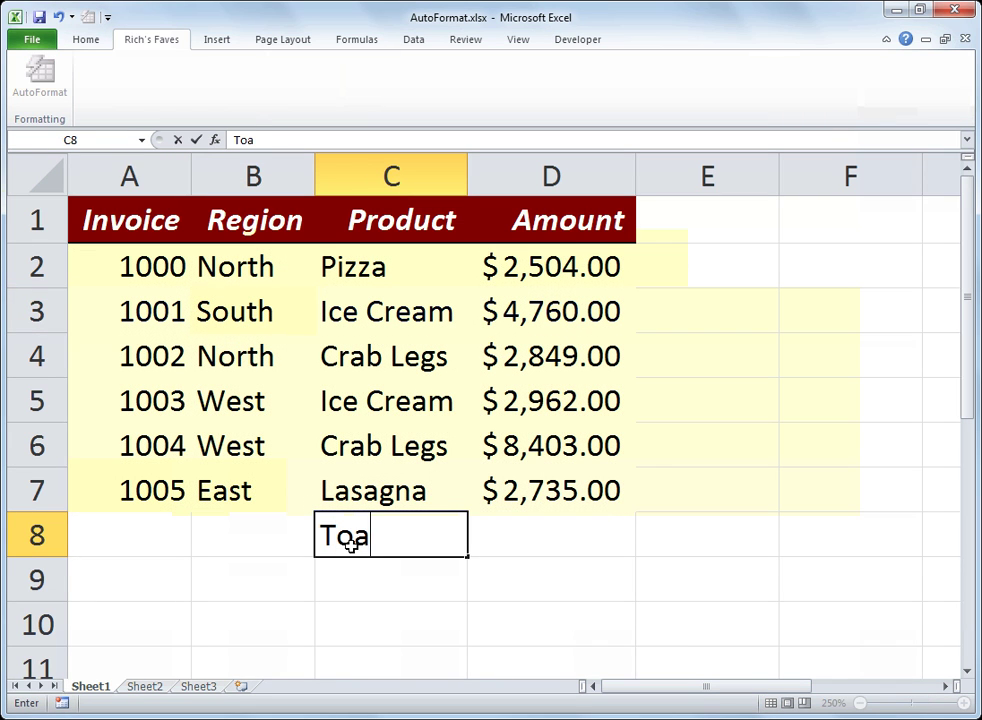
pyautogui.press('BackSpace')
pyautogui.write('ta;')
pyautogui.press('Tab')
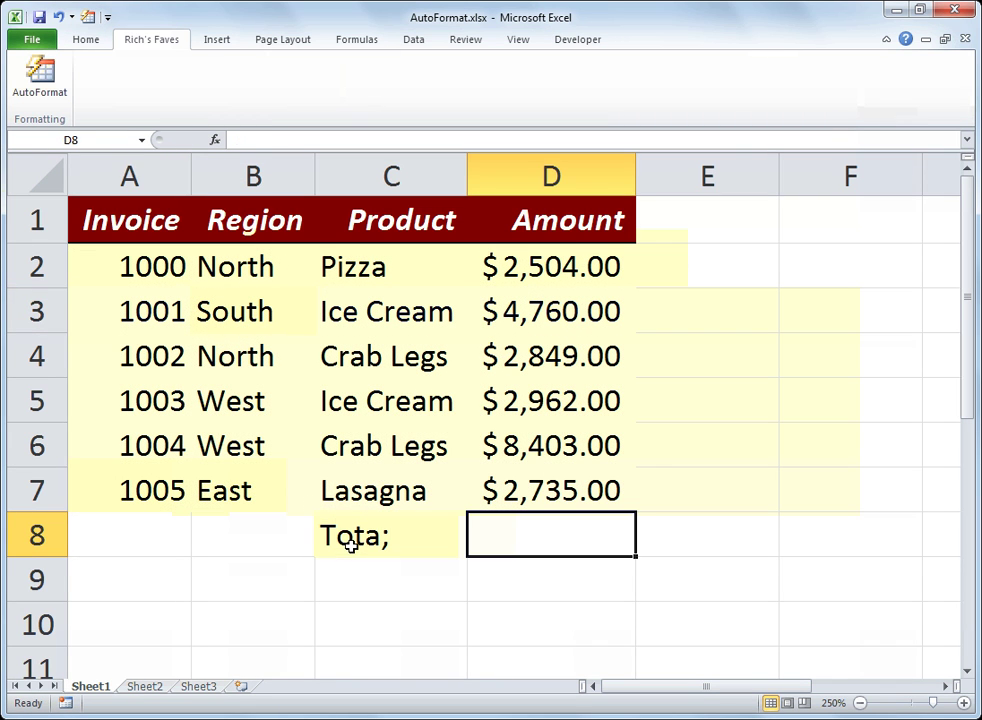
pyautogui.hotkey('shift', 'Tab')
pyautogui.press('F2')
pyautogui.press('BackSpace')
pyautogui.write('l')
pyautogui.press('Tab')
# - Enter =SUM(D2:D7) in D8, giving a total of $24,213.00
pyautogui.write('=sum(')
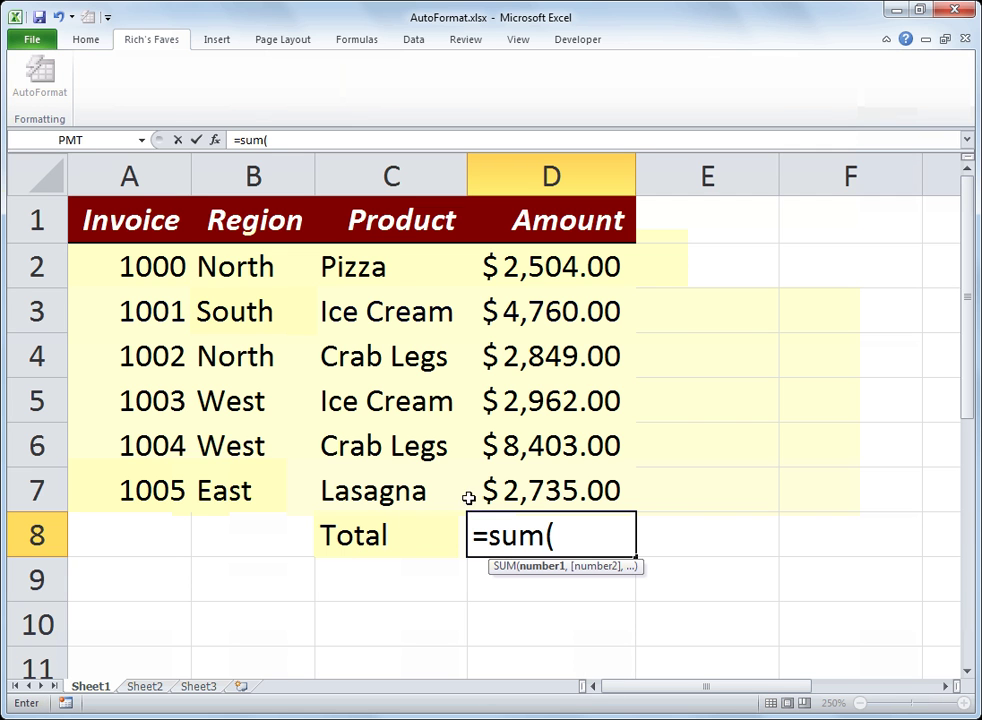
pyautogui.click(532, 262)
pyautogui.moveTo(532, 262); pyautogui.dragTo(535, 467)
pyautogui.write(')')
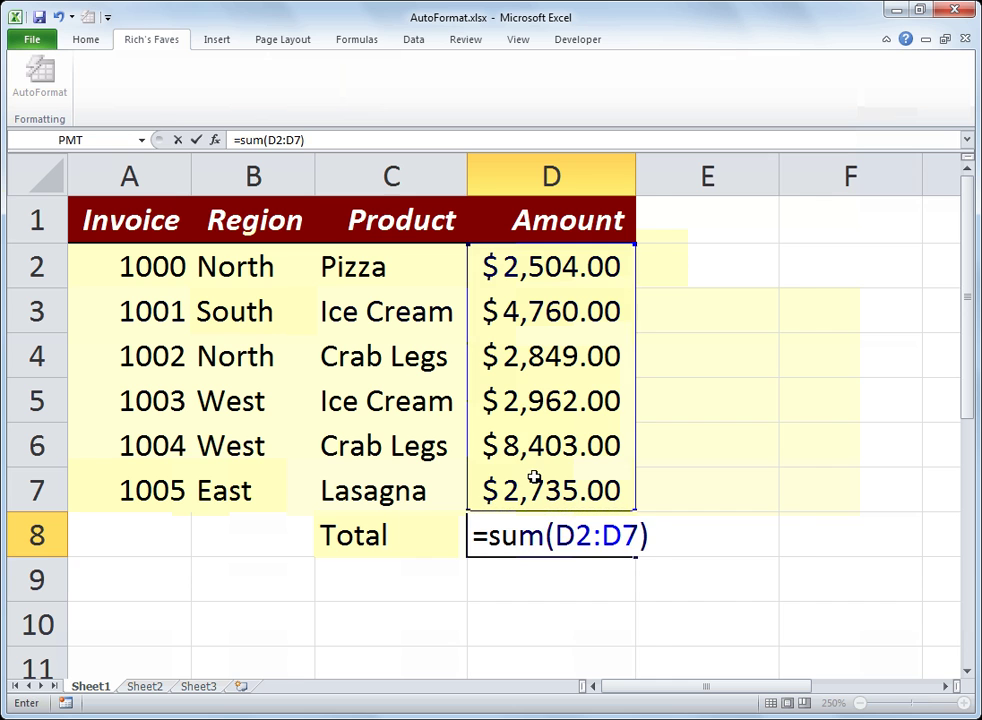
pyautogui.press('Return')
pyautogui.click(555, 382)
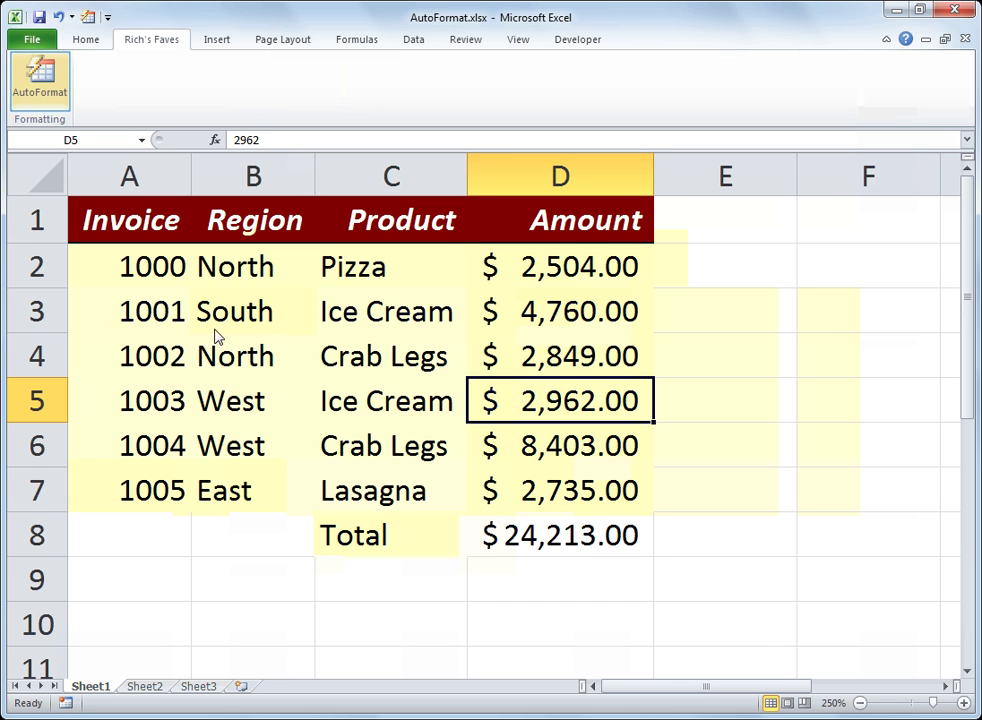
# - Apply the Simple AutoFormat, bold headings and rule lines, to A1:D8 including the Total row
pyautogui.click(39, 67)
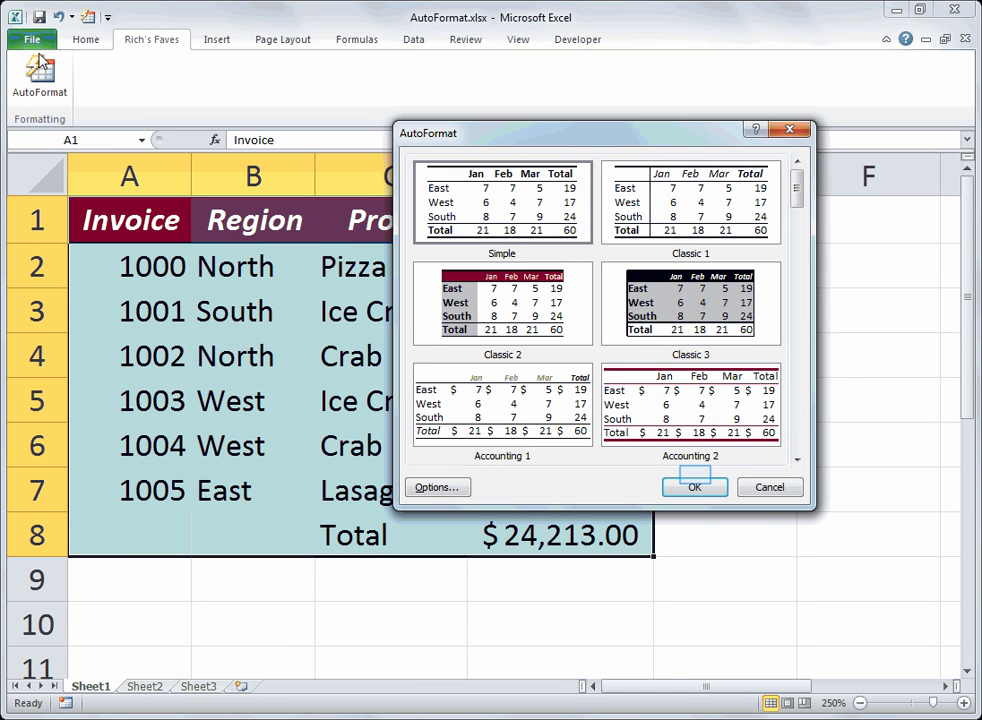
pyautogui.click(697, 484)
pyautogui.click(697, 487)
pyautogui.click(555, 410)
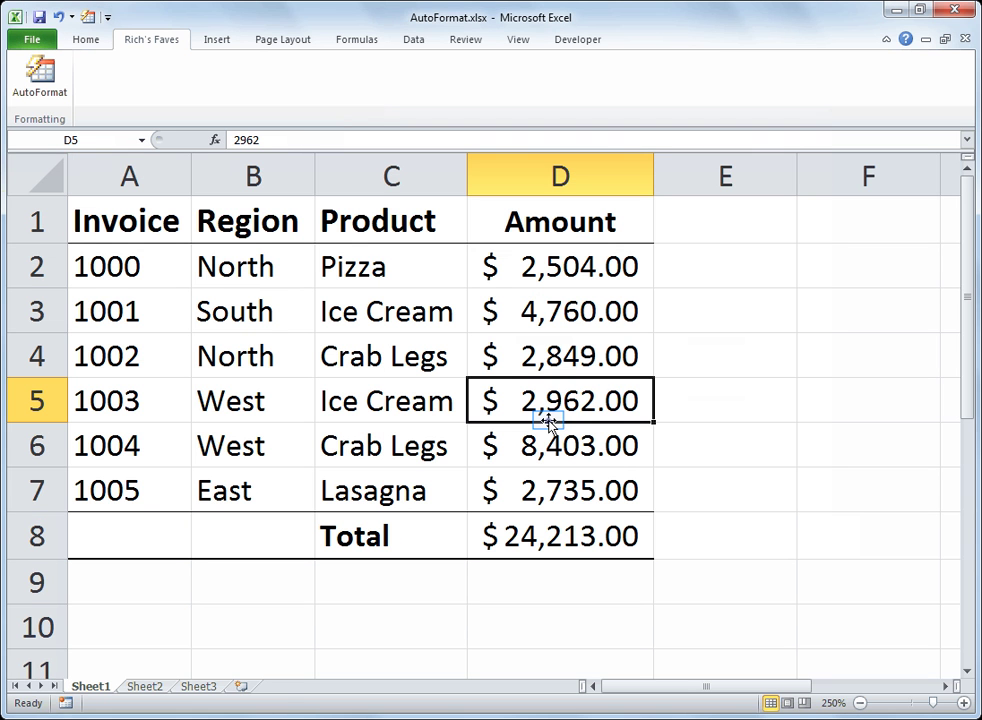
pyautogui.click(376, 400)
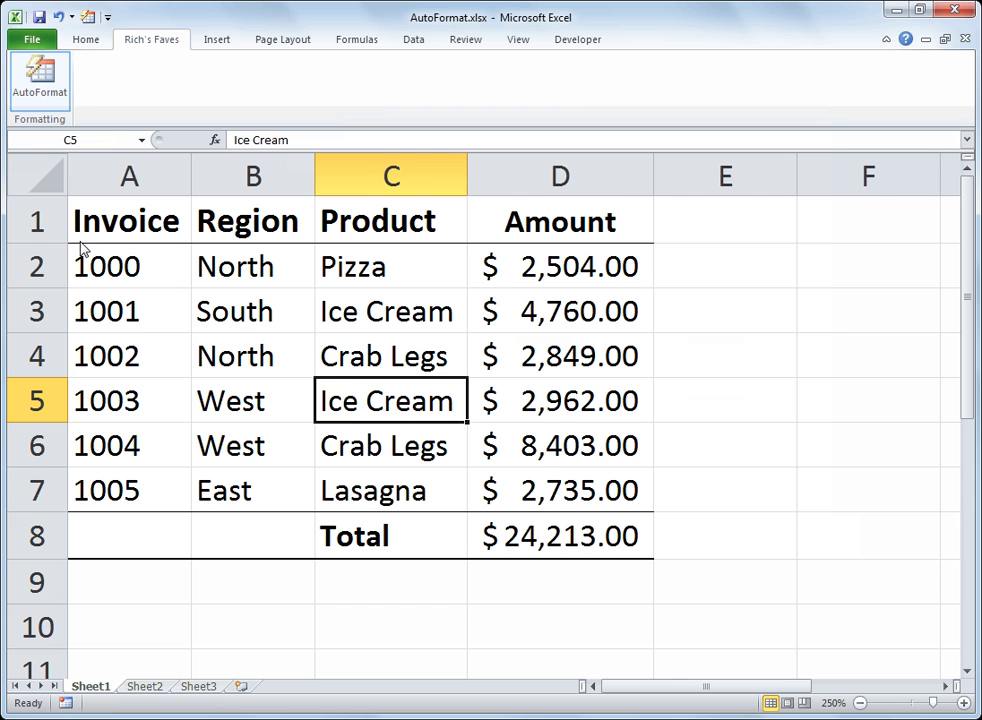
pyautogui.click(42, 64)
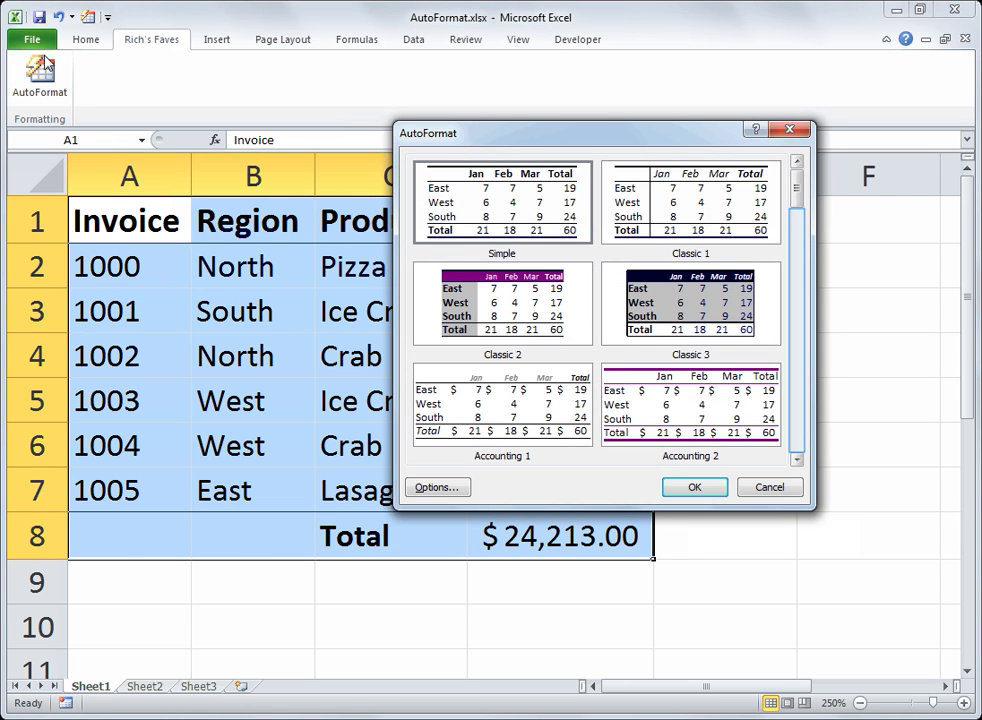
# - Restyle A1:D8 with Colorful 2: dark red italic header row over a pale yellow body
pyautogui.click(806, 402)
pyautogui.click(699, 392)
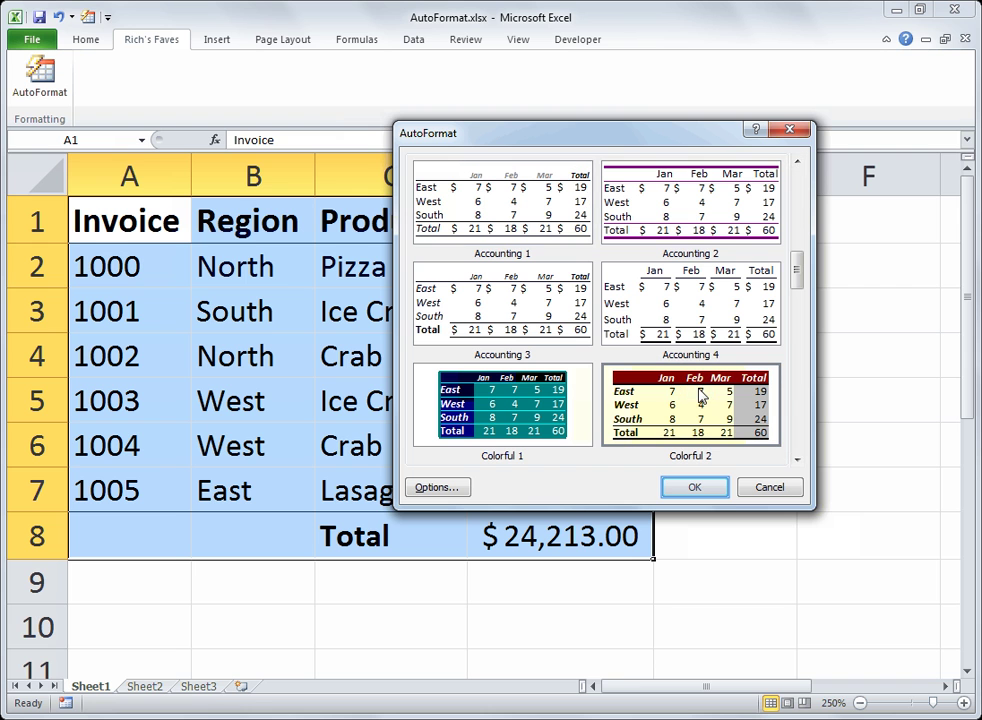
pyautogui.click(696, 487)
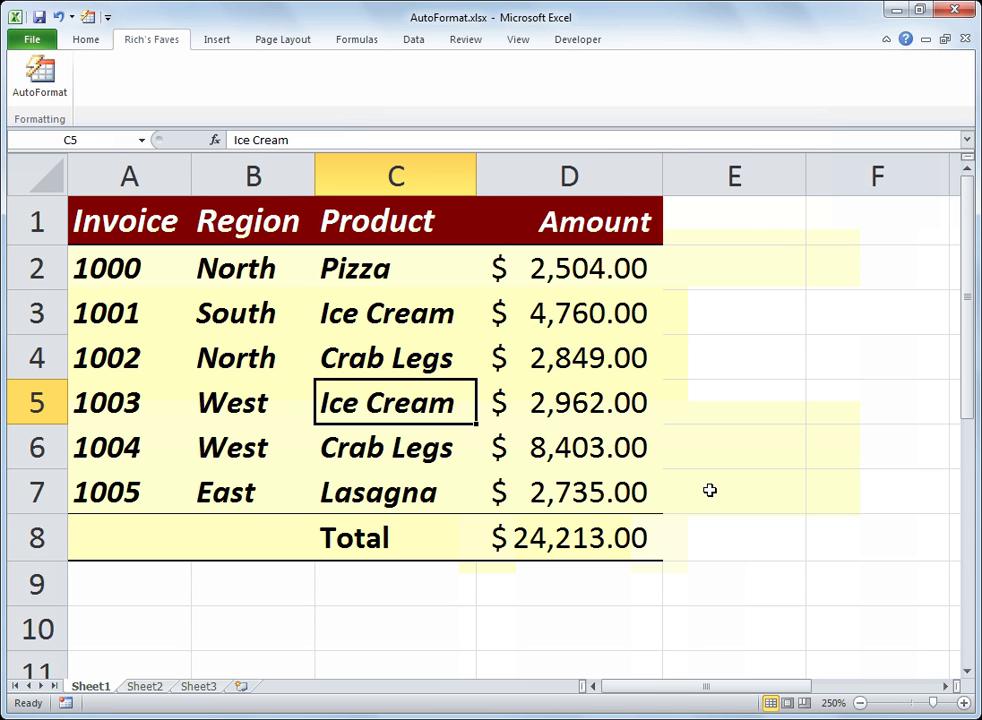